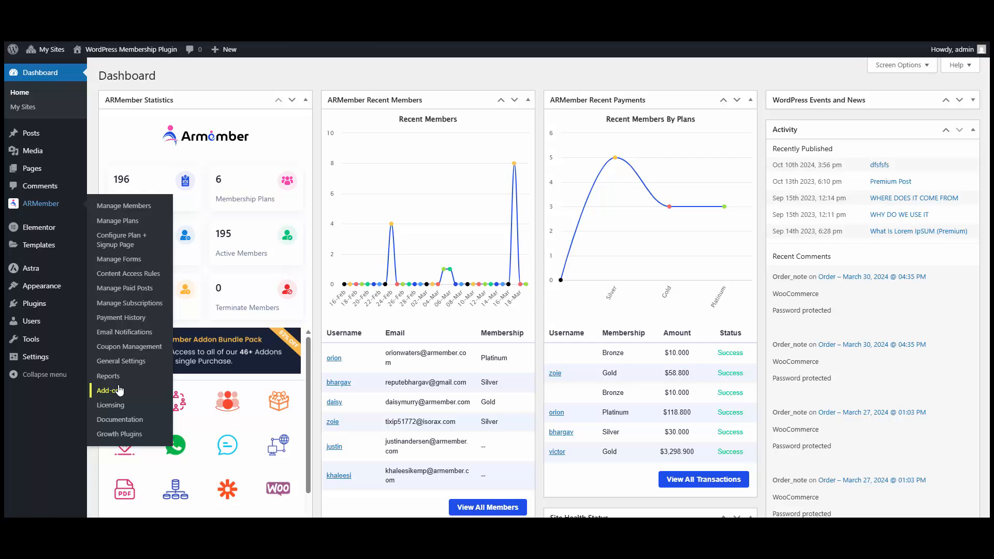
- In ARMember Add-ons, activate the Campaign Monitor Opt-in card under Third-Party Integrations
click(120, 390)
scroll(402, 275, down, 20)
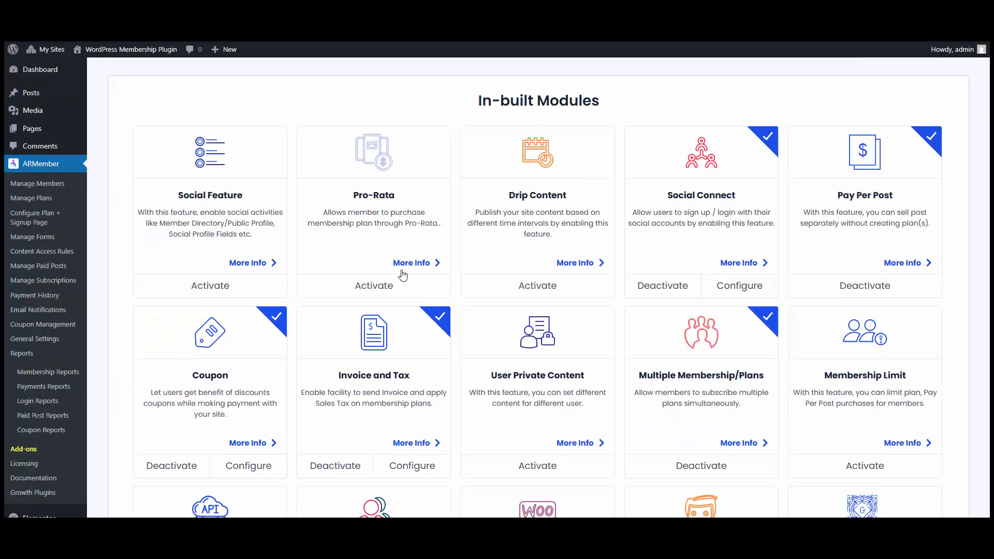
scroll(484, 339, down, 10)
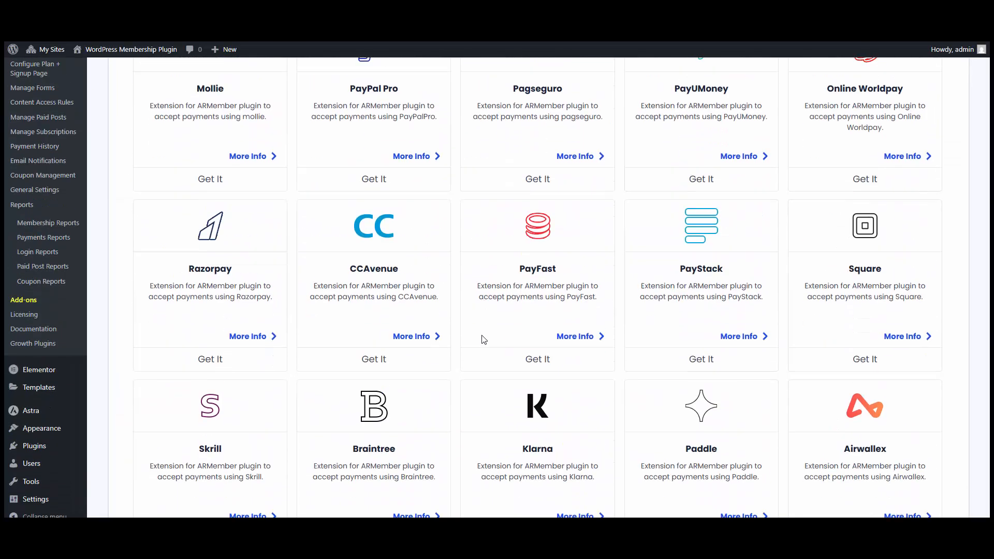
scroll(483, 340, down, 10)
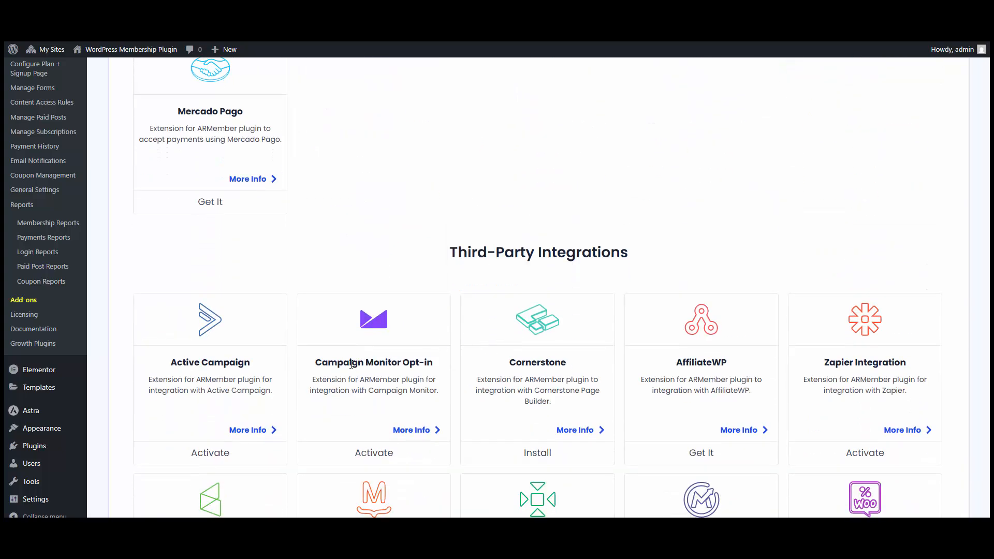
click(369, 458)
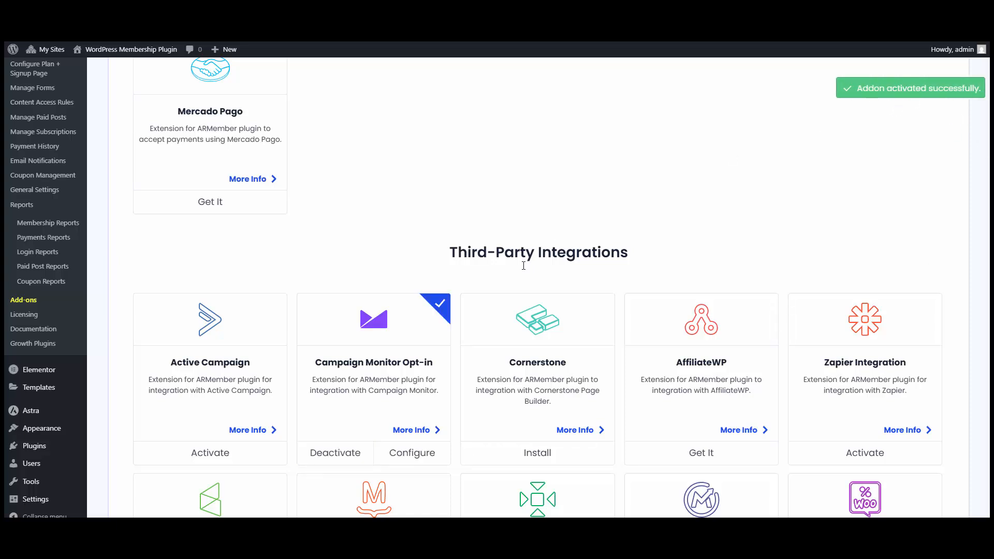
- Open the Campaign Monitor Opt-in configuration and place the cursor in the empty API Key field
click(414, 453)
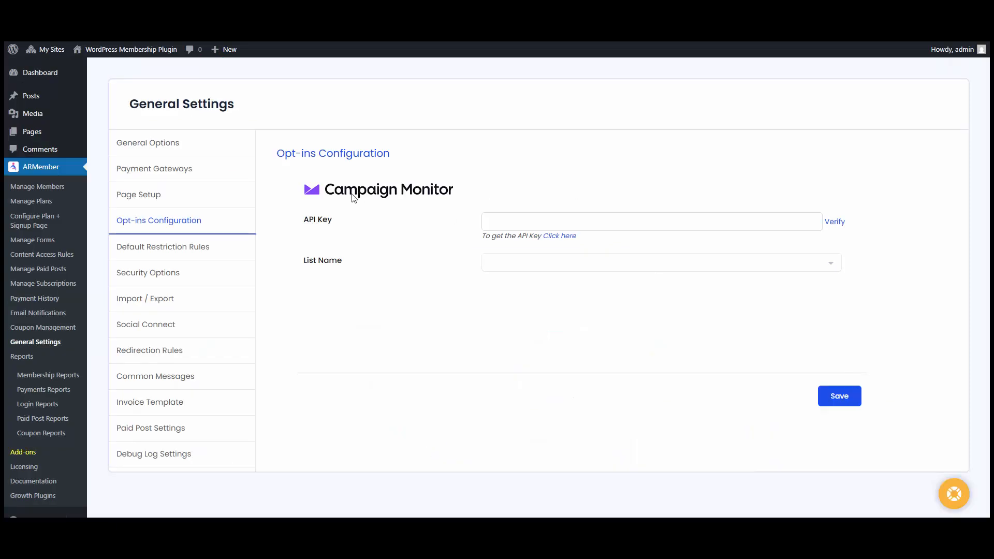
click(507, 224)
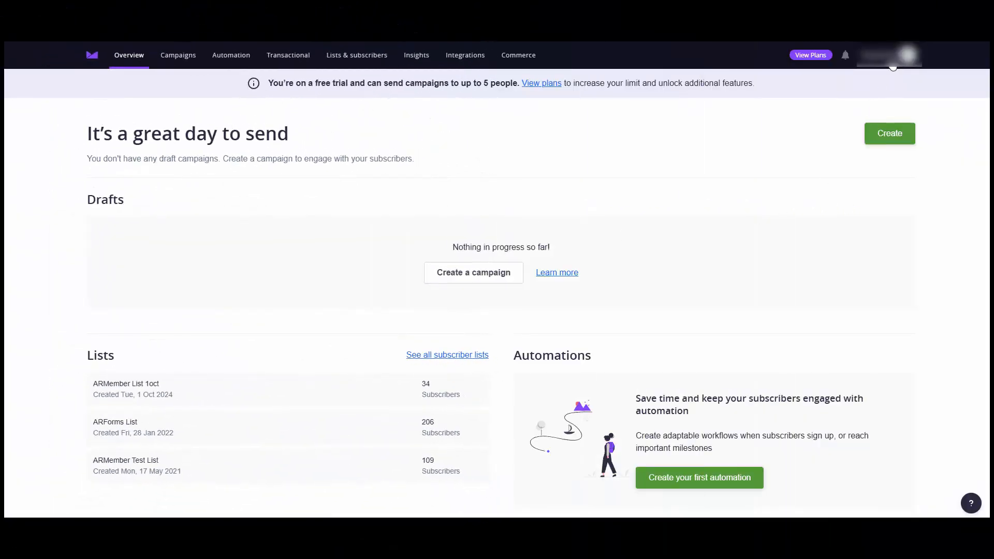
- Go to Account settings > API keys, reveal the key with the account password, and select it
click(905, 57)
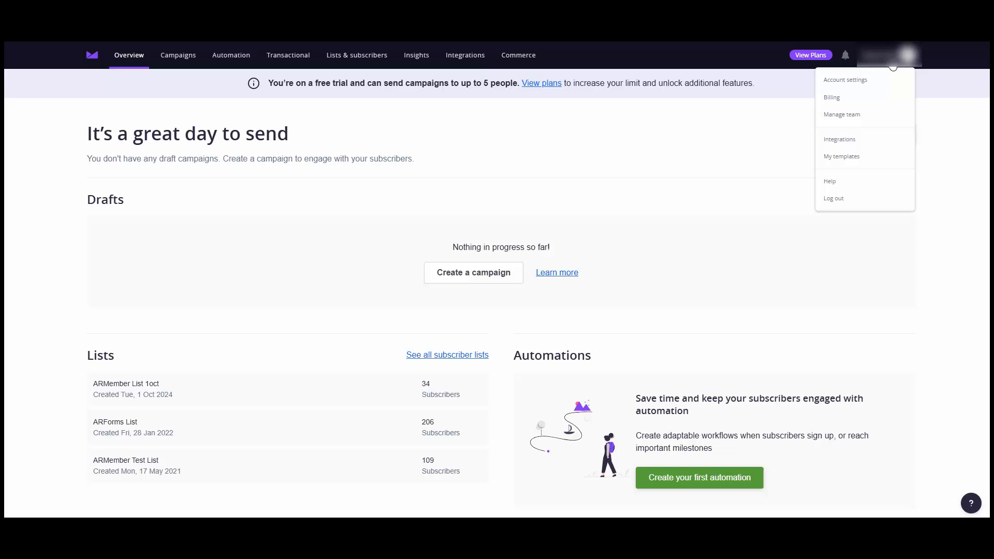
click(859, 83)
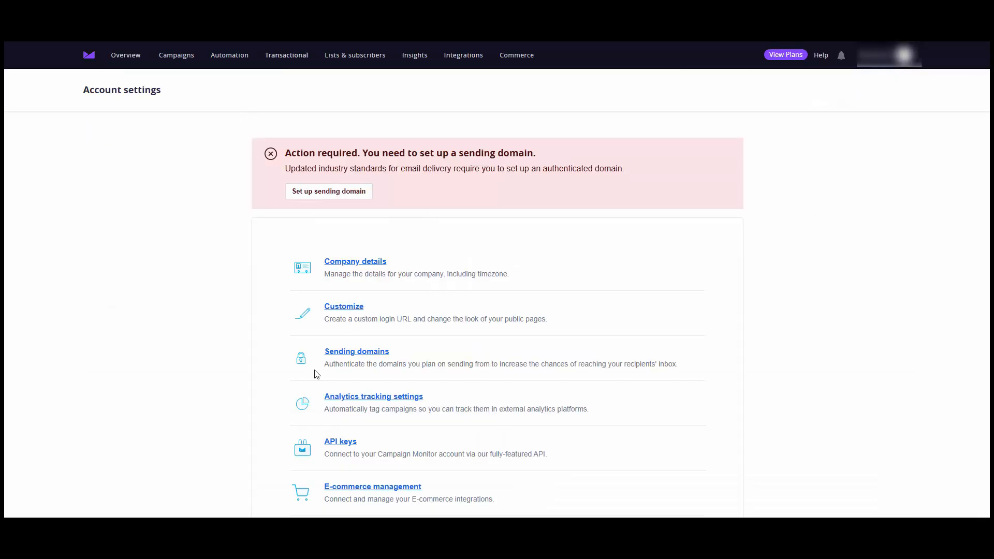
click(339, 443)
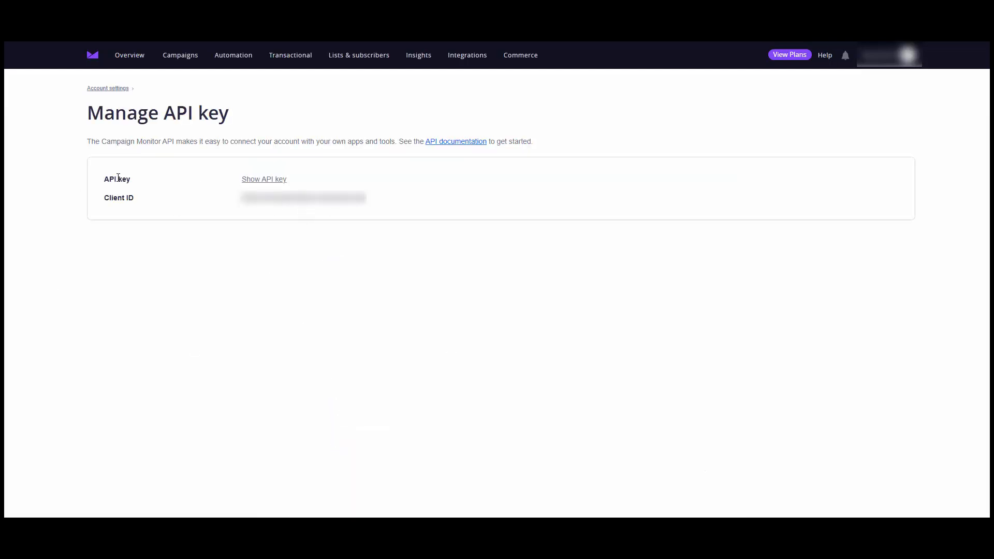
click(266, 179)
text(a)
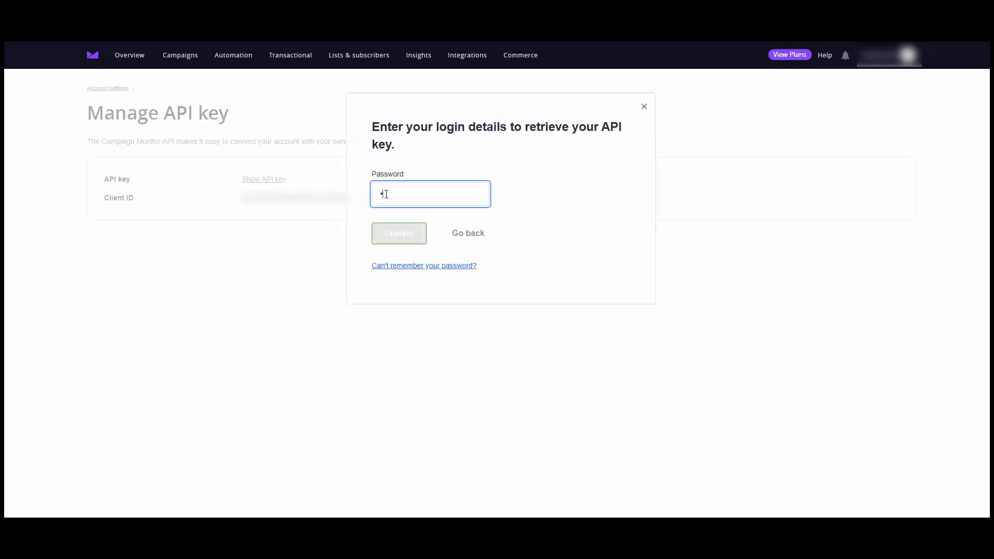
text(a)
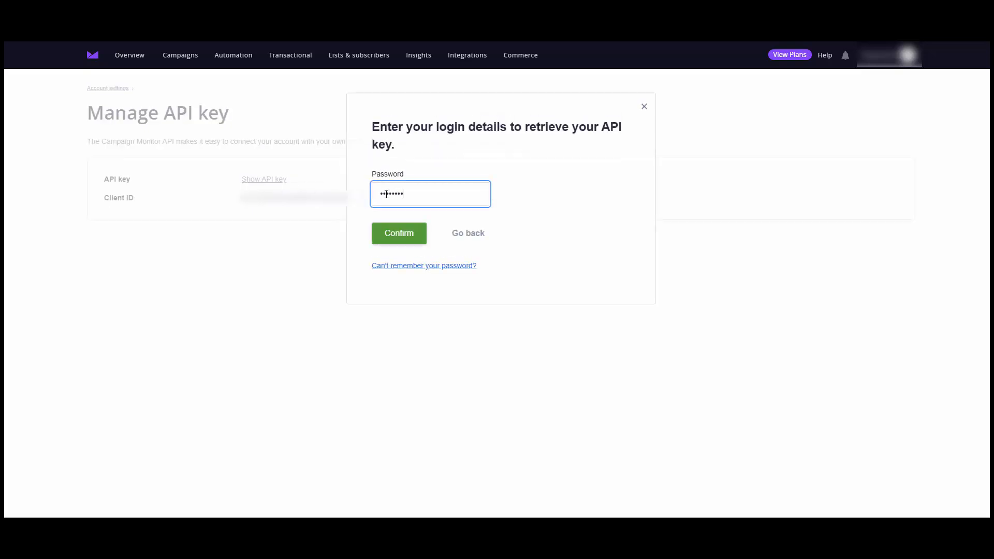
key(Return)
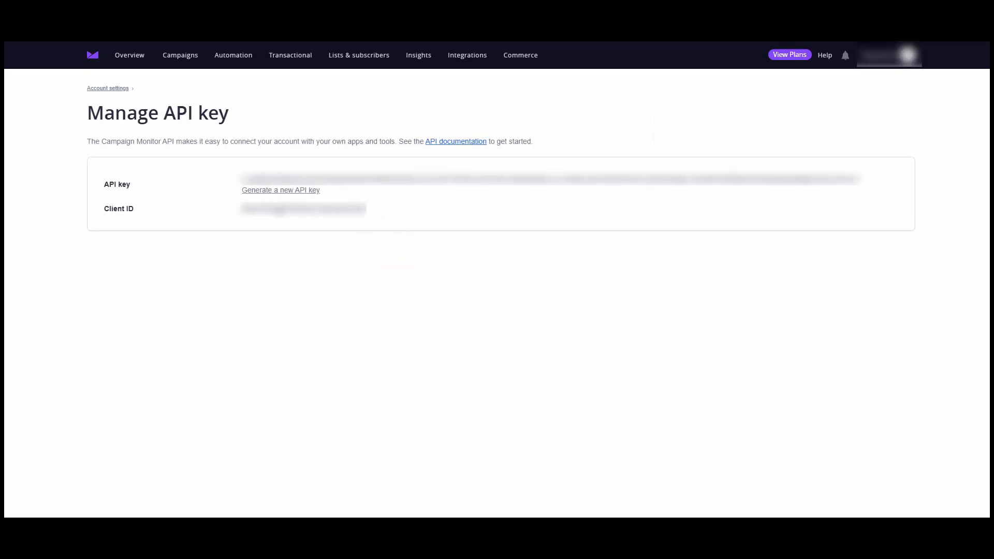
drag(242, 178, 861, 179)
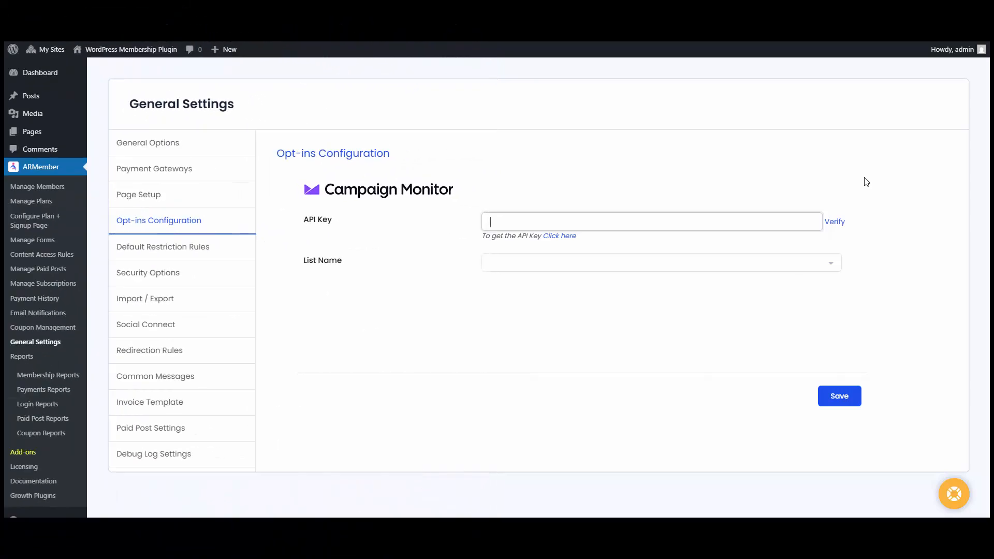
- Paste and verify the API key, choose My First List, and save the opt-in settings
key(ctrl+v)
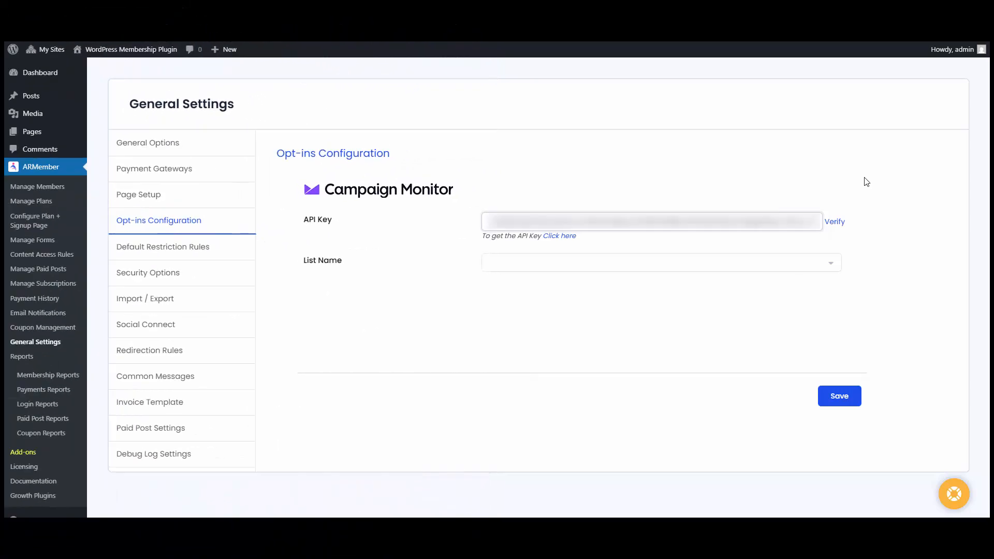
click(835, 223)
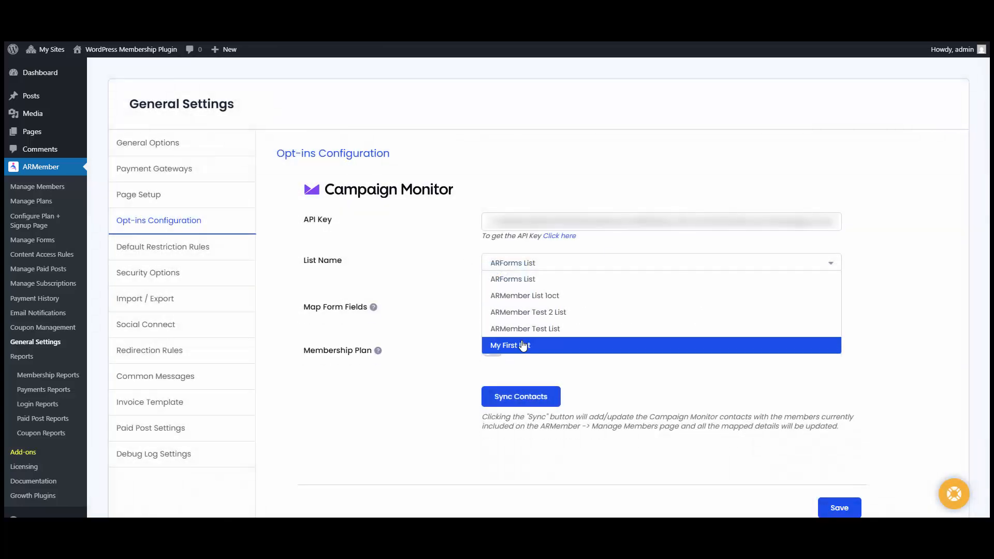
click(521, 345)
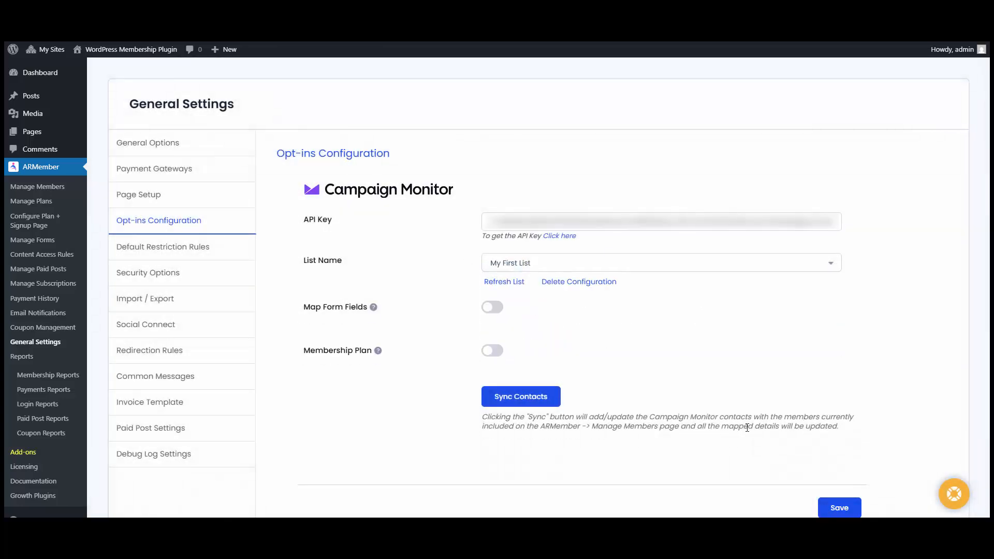
click(844, 510)
click(62, 241)
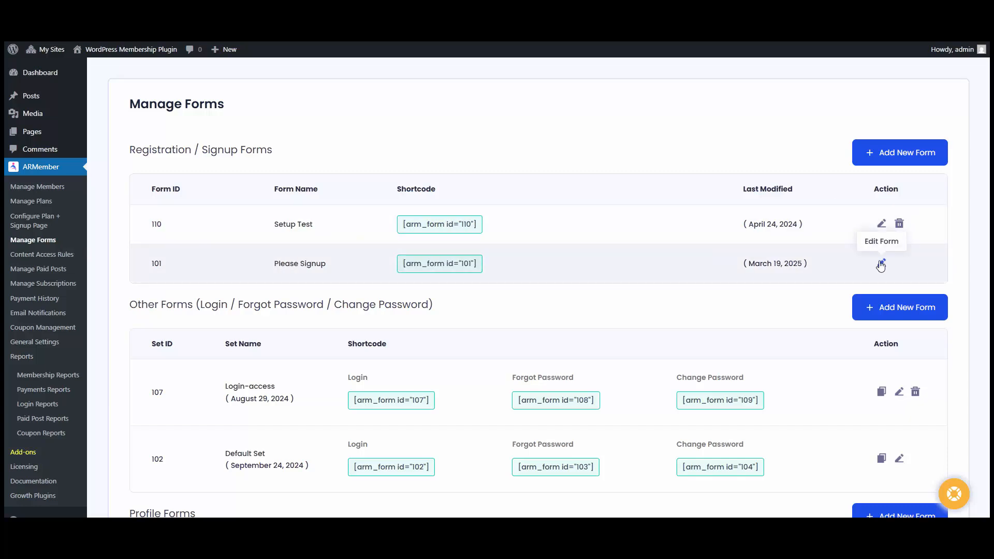
- Edit the Please Signup form, tick the Campaign Monitor opt-in with My First List, and save
click(881, 264)
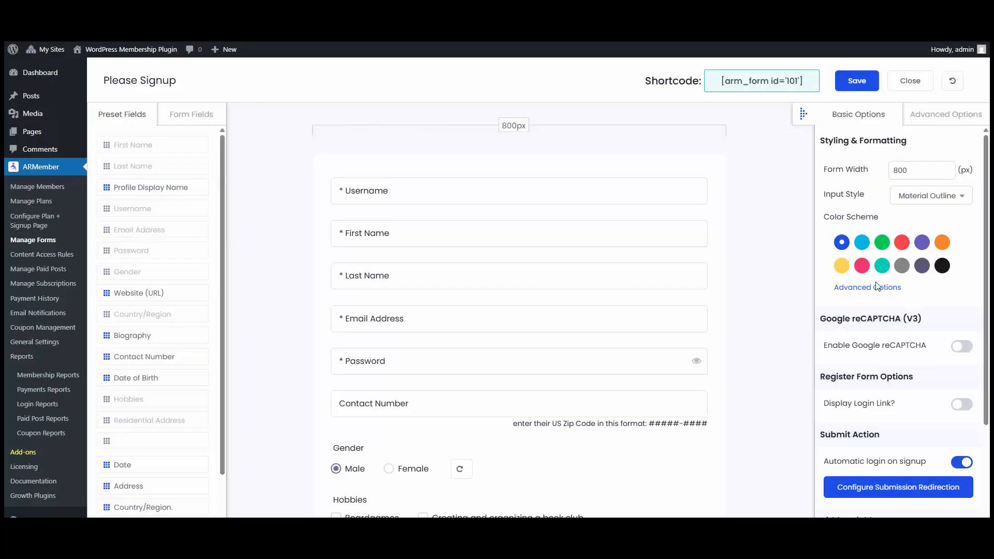
scroll(880, 290, down, 3)
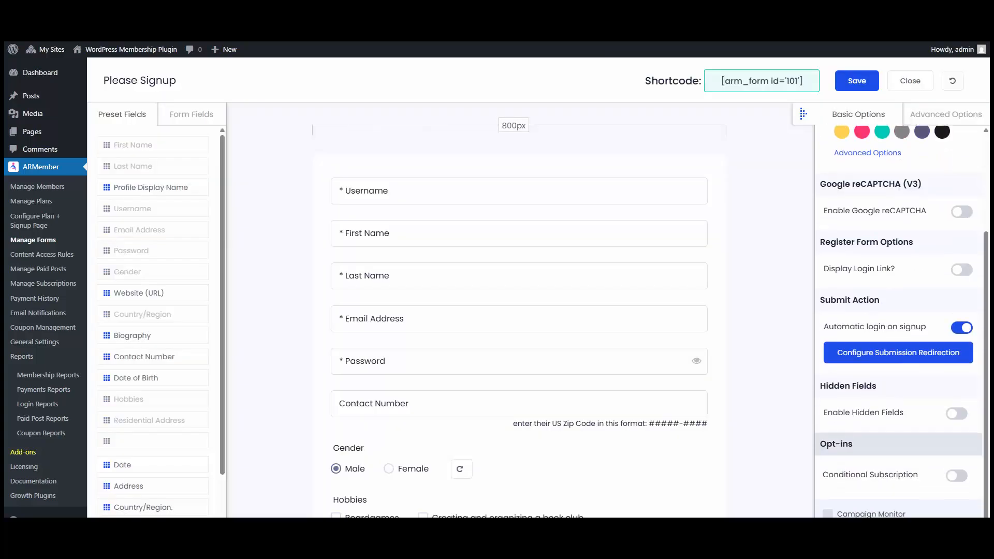
click(828, 513)
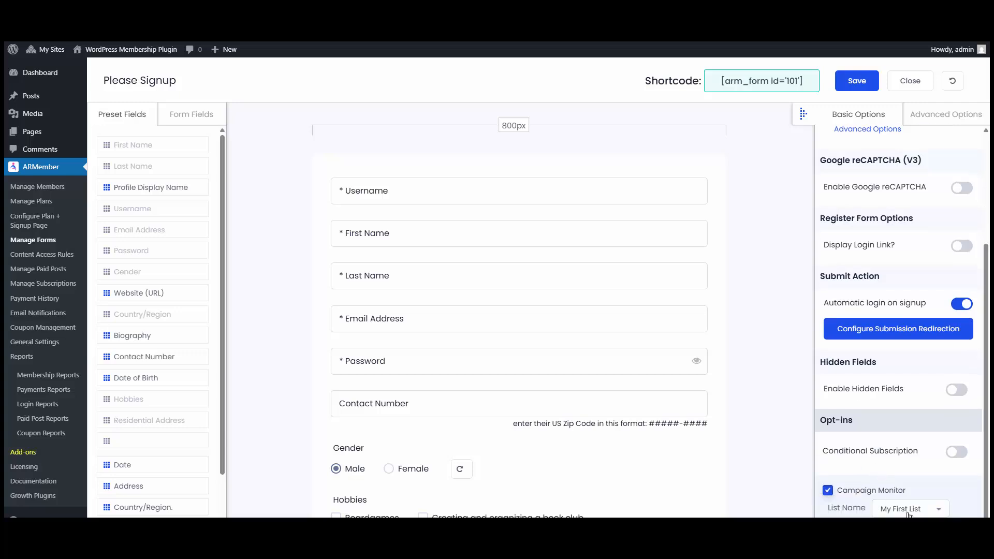
click(907, 512)
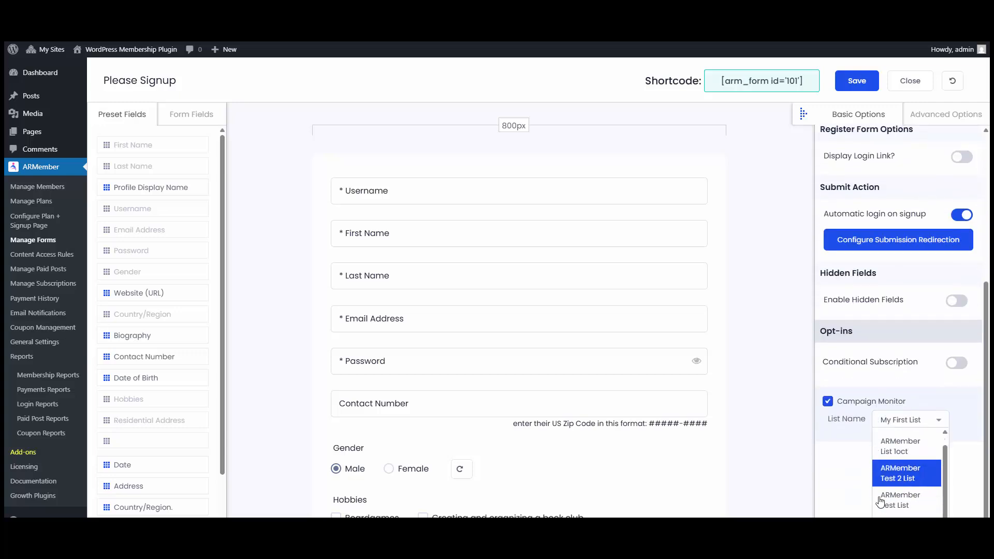
scroll(880, 501, up, 2)
scroll(851, 440, up, 3)
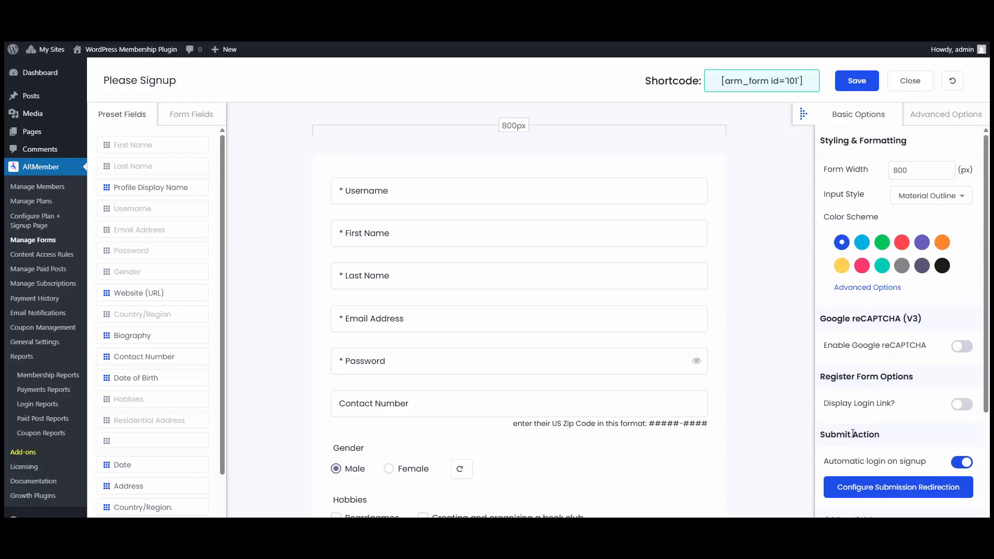
click(869, 87)
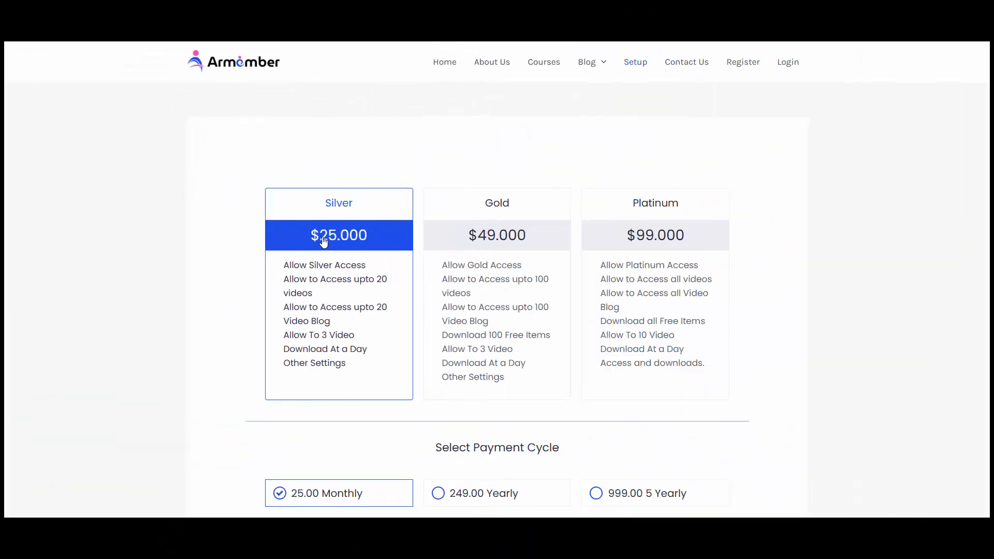
- Enter the new member's username, first name and last name on the Silver signup form
scroll(328, 270, down, 6)
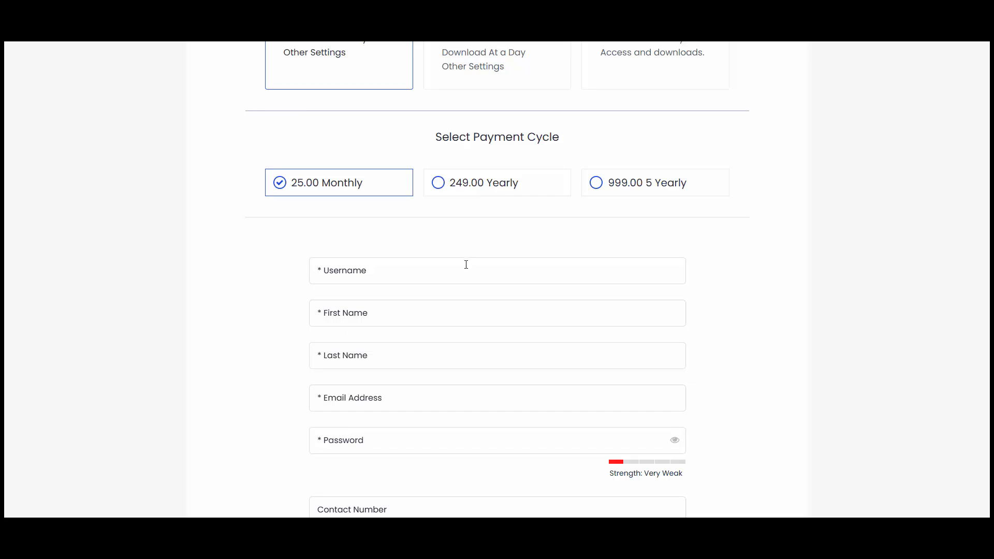
click(466, 264)
text(saug)
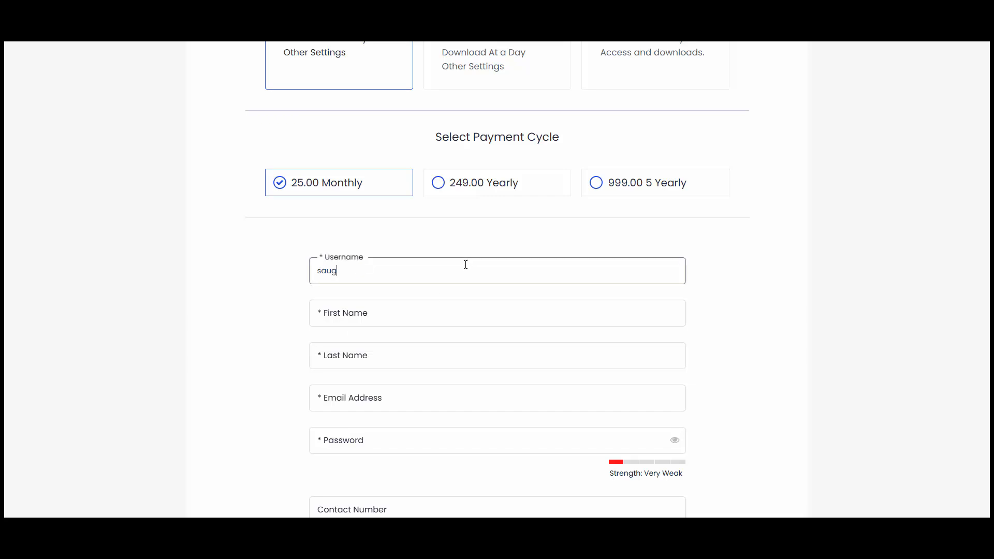
text(e)
key(Tab)
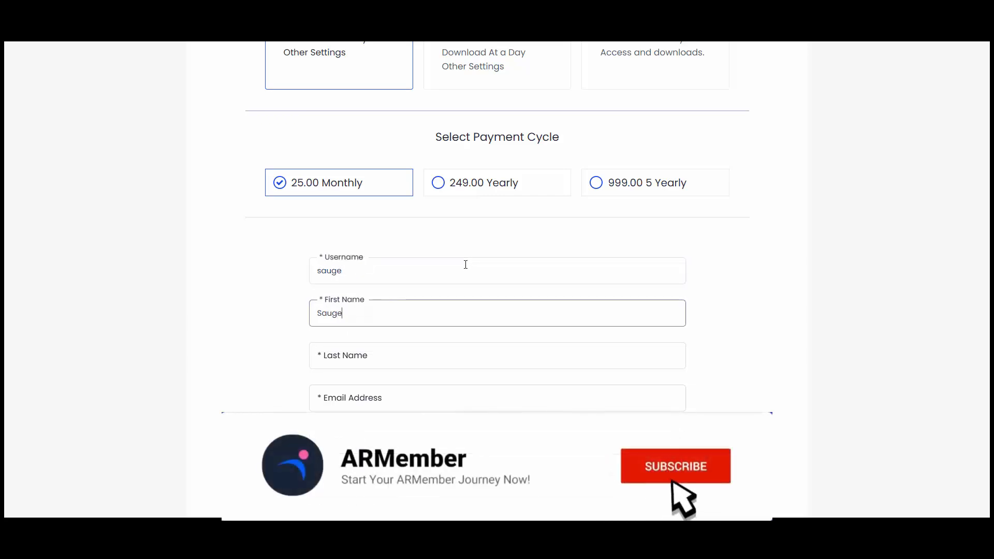
key(Tab)
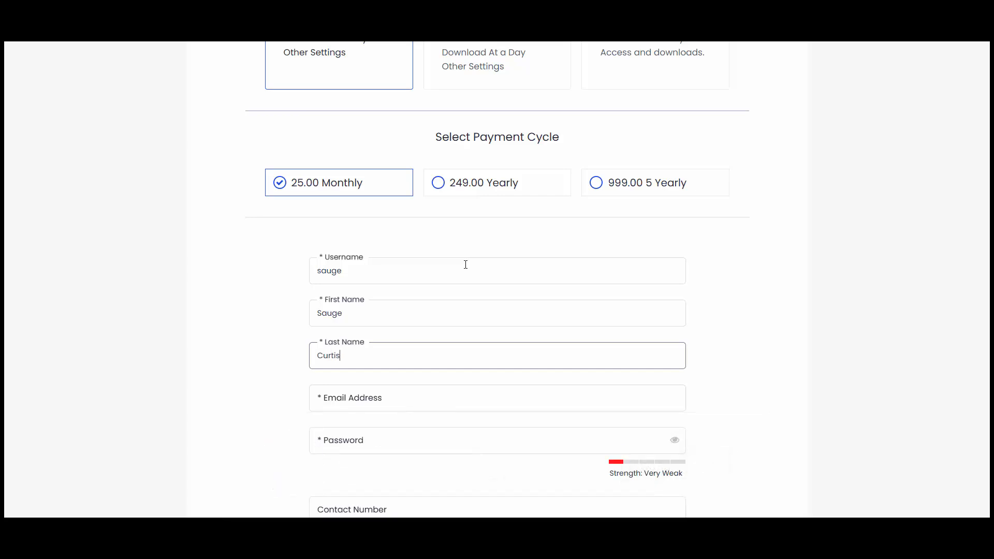
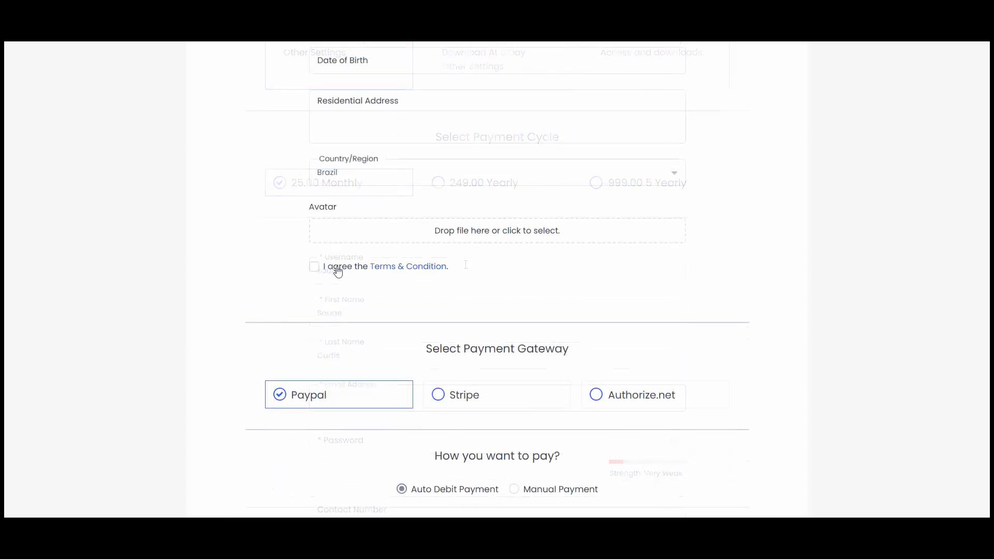
- Accept the terms and conditions, select Stripe as payment, and click Purchase Now
click(333, 268)
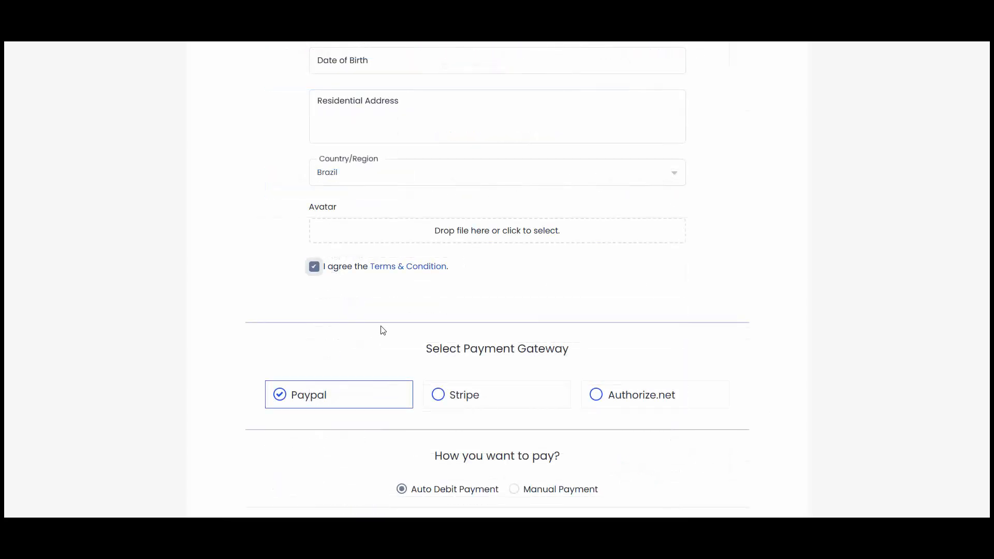
click(487, 393)
scroll(488, 390, down, 5)
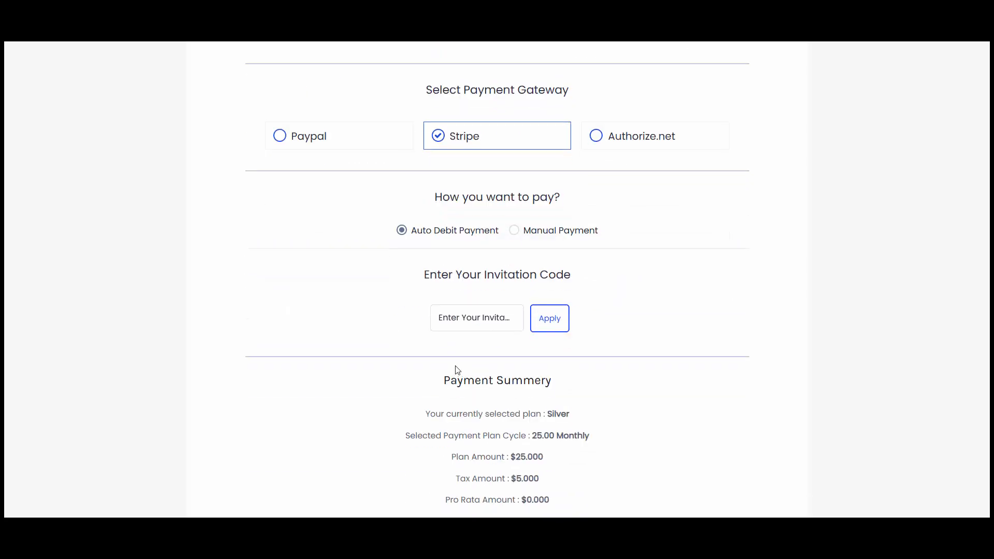
scroll(458, 368, down, 3)
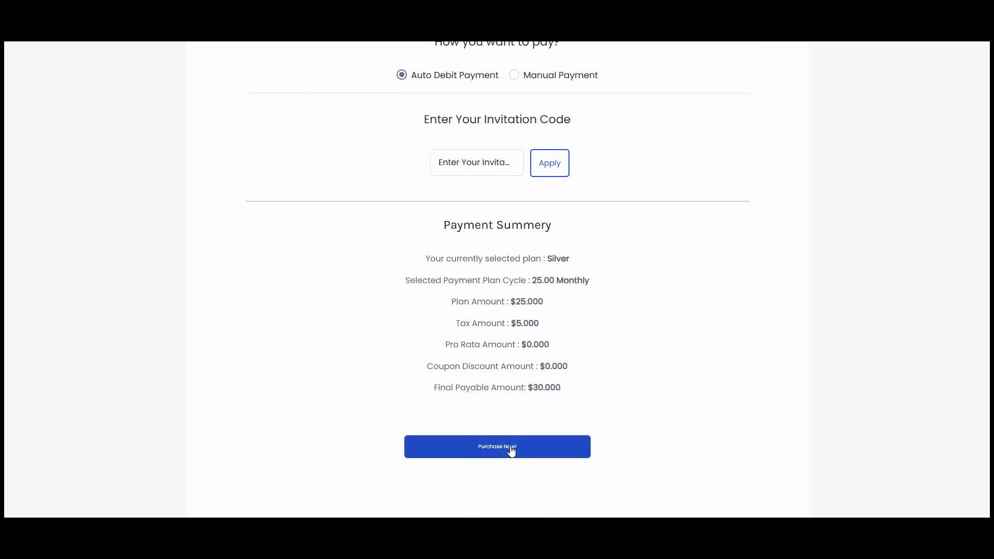
click(512, 452)
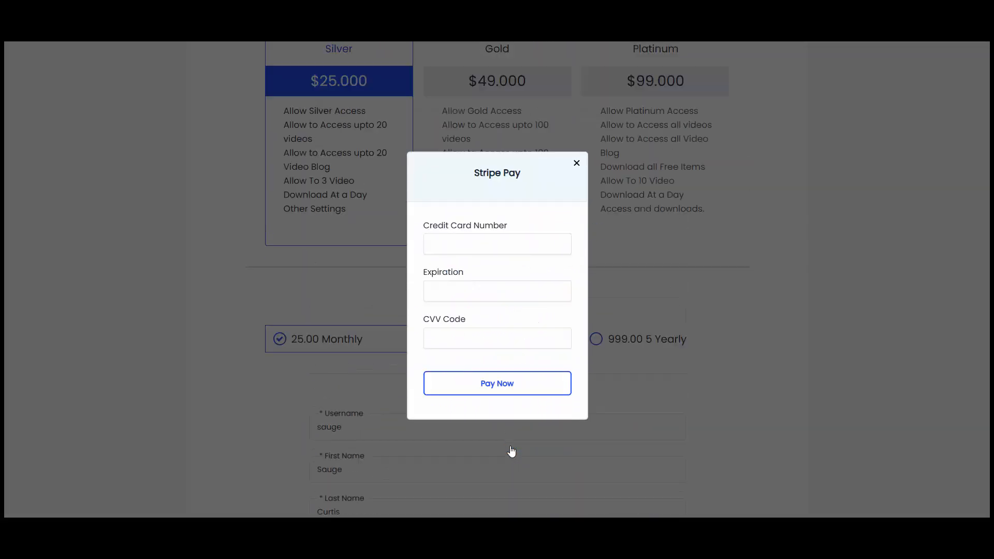
- Enter the test card number in the Stripe Pay popup and submit the payment
click(480, 246)
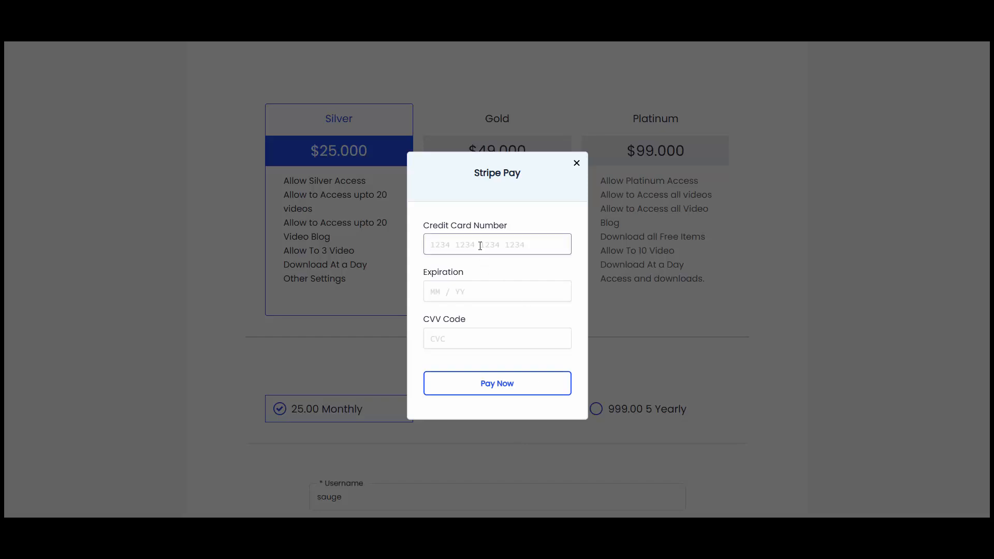
text(4111111111111111)
text(1)
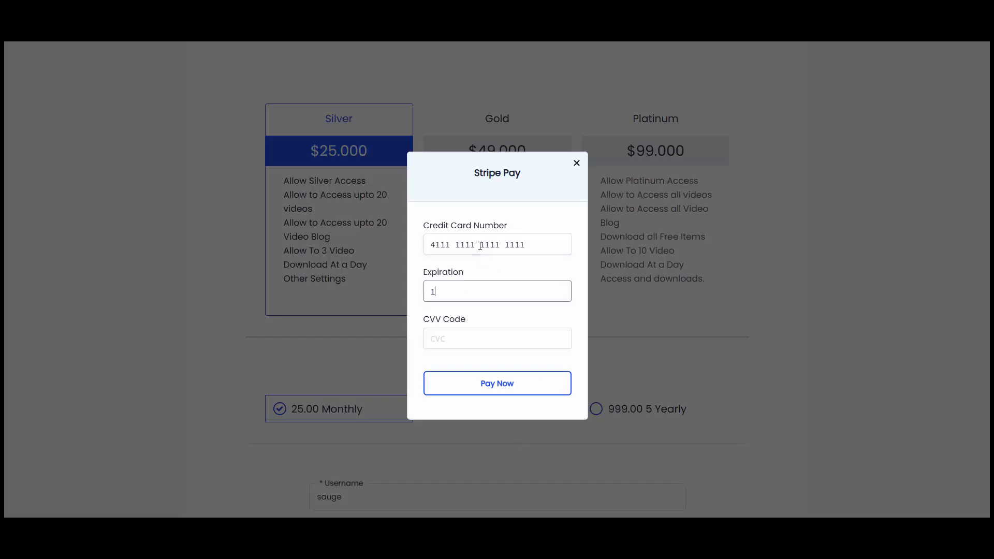
text(1 / 28)
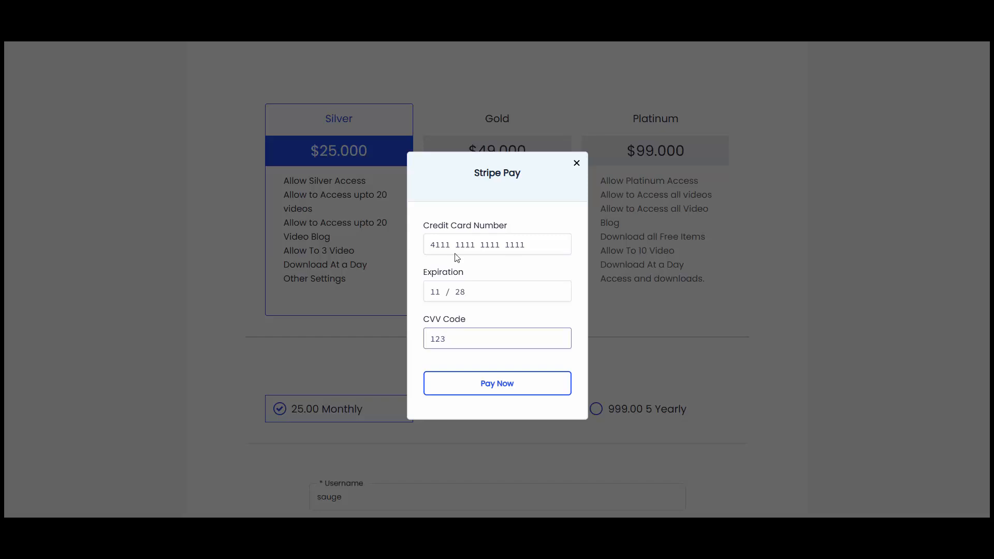
click(496, 381)
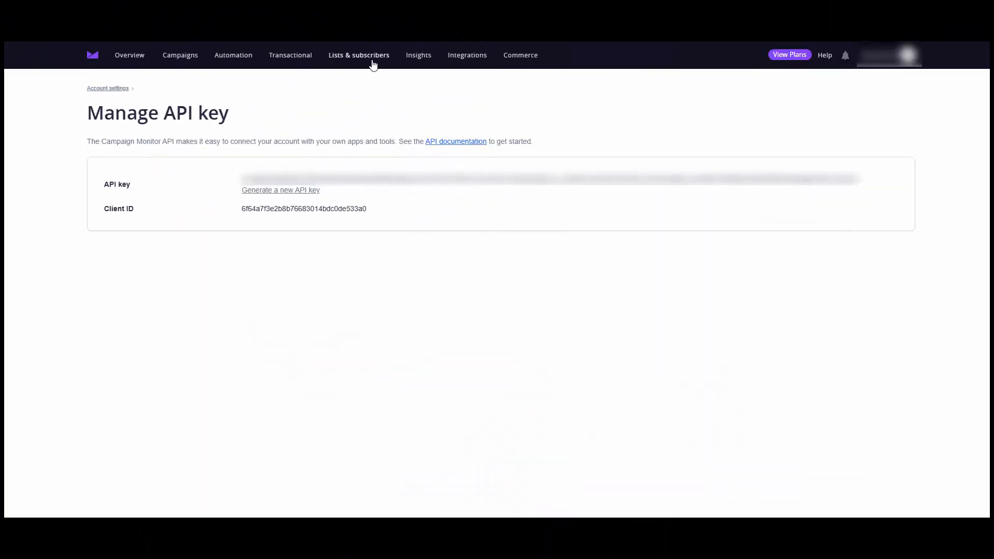
- Open Lists & subscribers and show all subscribers, including the new member
click(371, 61)
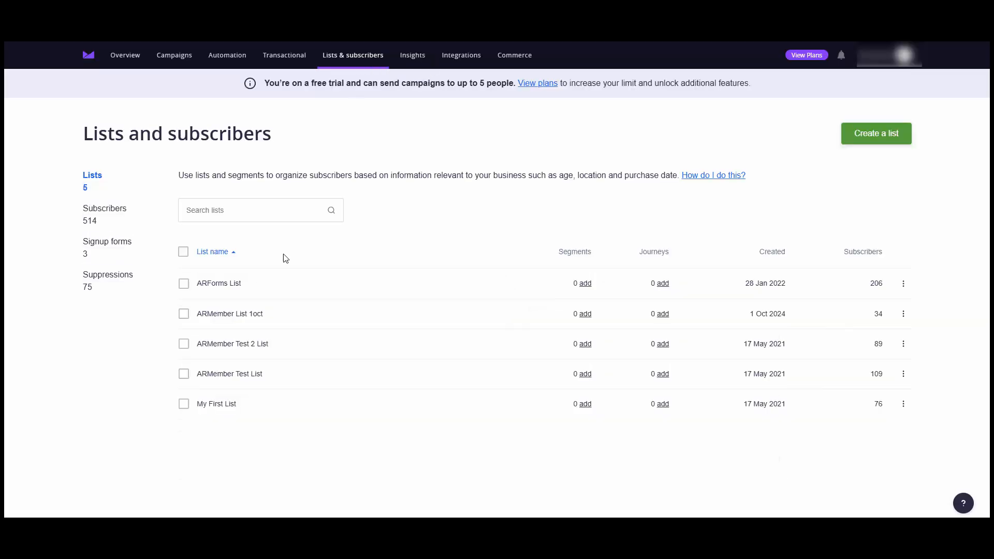
click(108, 213)
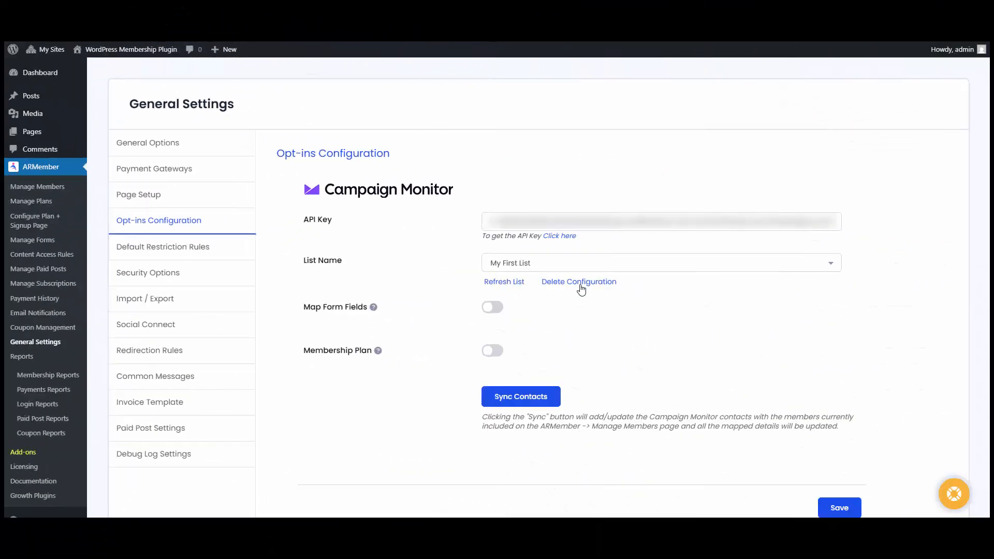
- Turn on Map Form Fields and enable field mapping for My First List
click(492, 307)
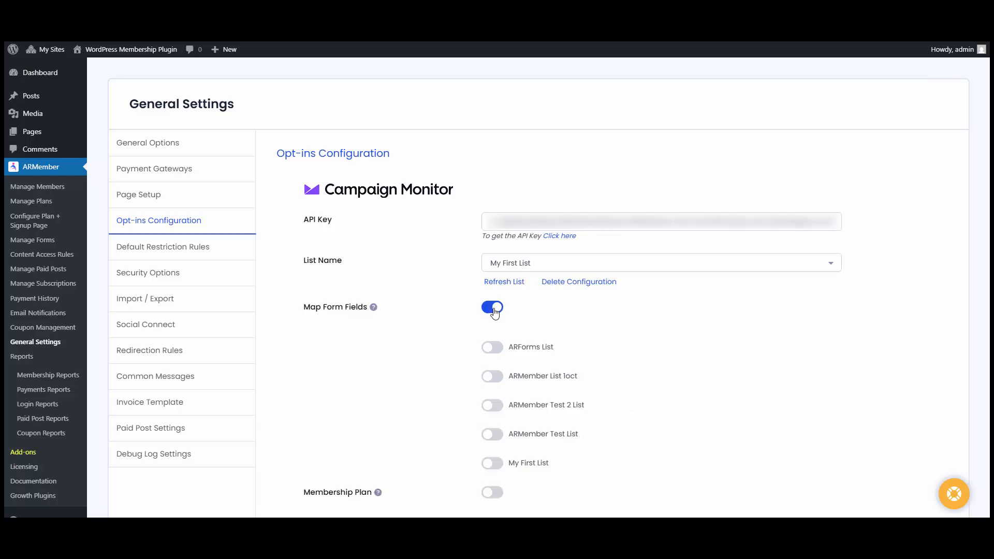
scroll(498, 309, down, 1)
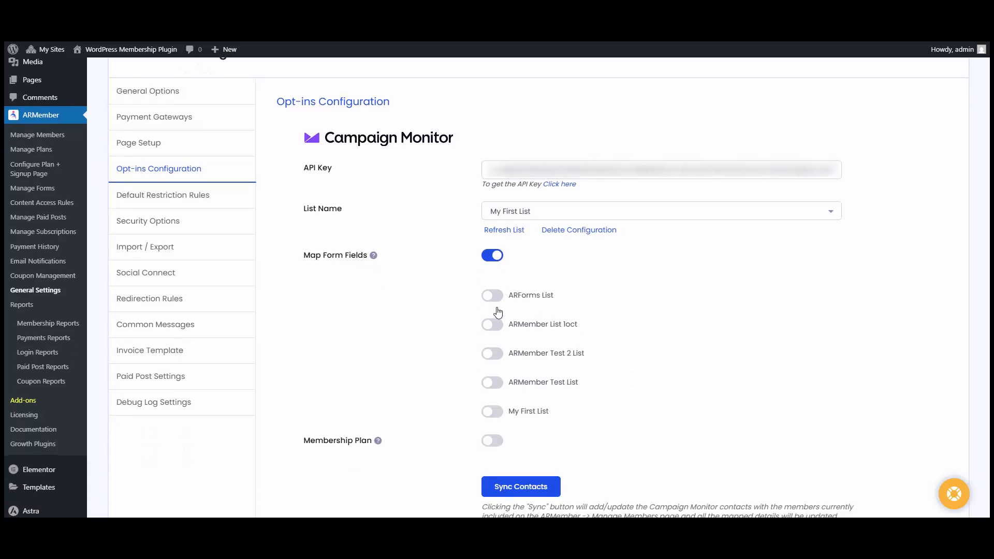
click(492, 412)
scroll(570, 351, down, 3)
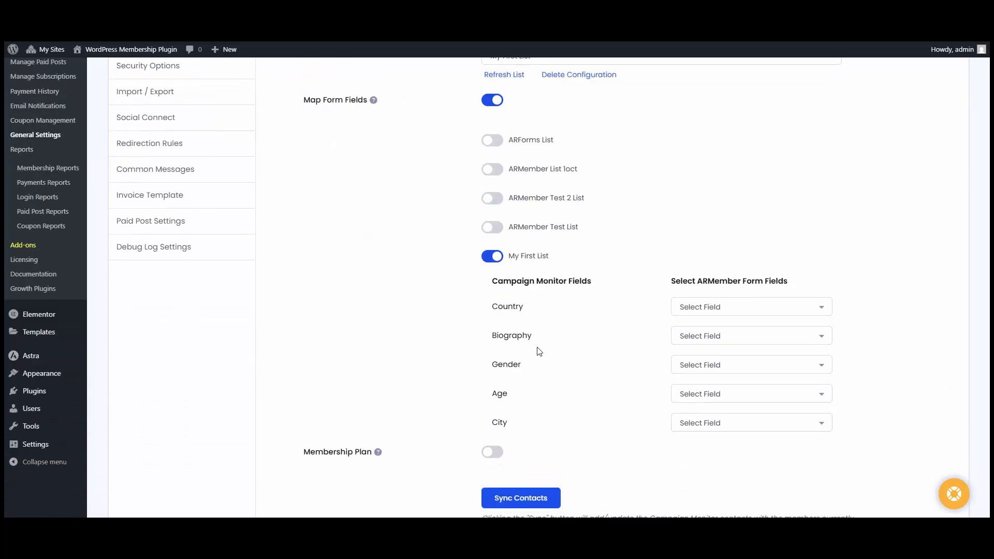
- Map Country to Country/Region(country) and Gender to Gender(gender), leave Biography unmapped, then save
click(694, 314)
scroll(725, 371, down, 2)
click(728, 378)
click(734, 341)
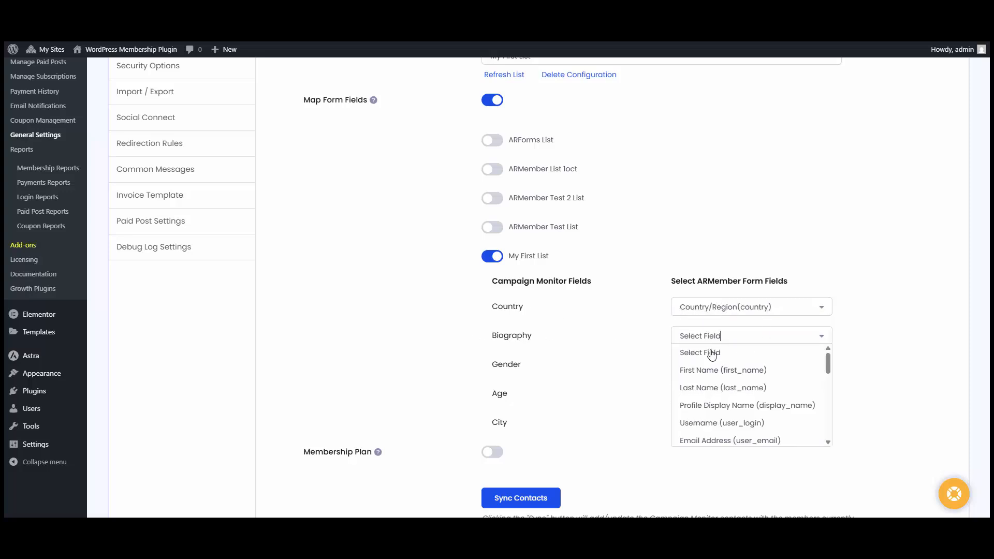
click(529, 364)
click(685, 366)
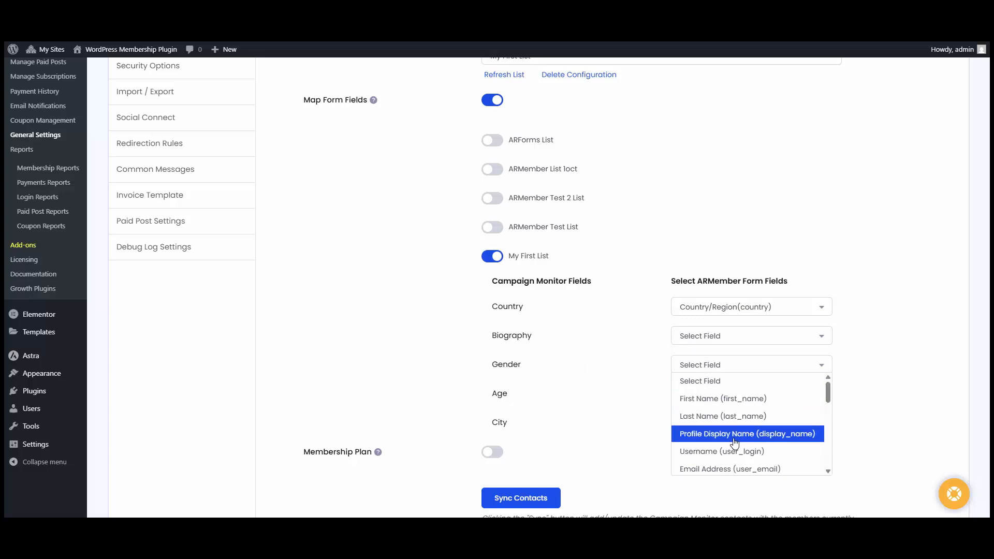
scroll(720, 424, down, 2)
scroll(719, 422, up, 2)
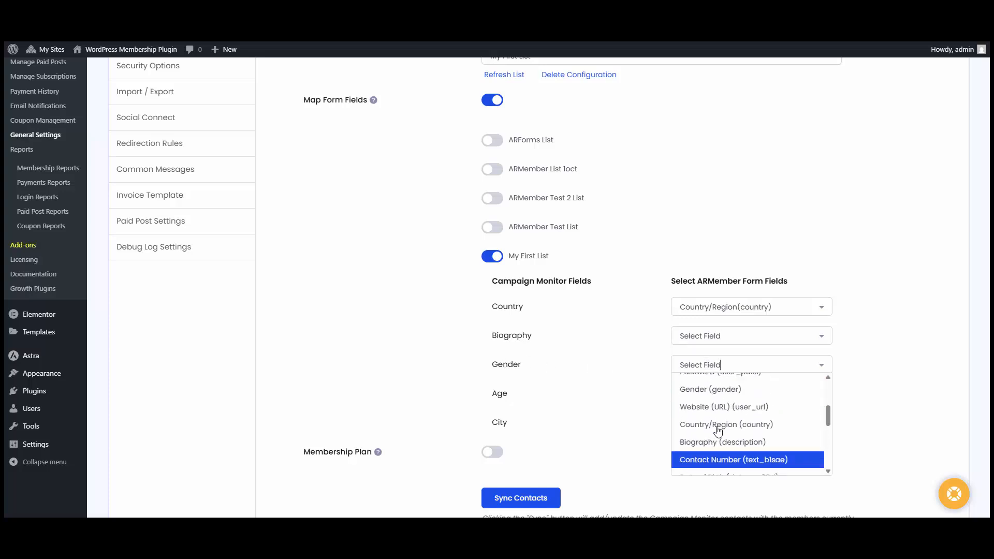
click(722, 401)
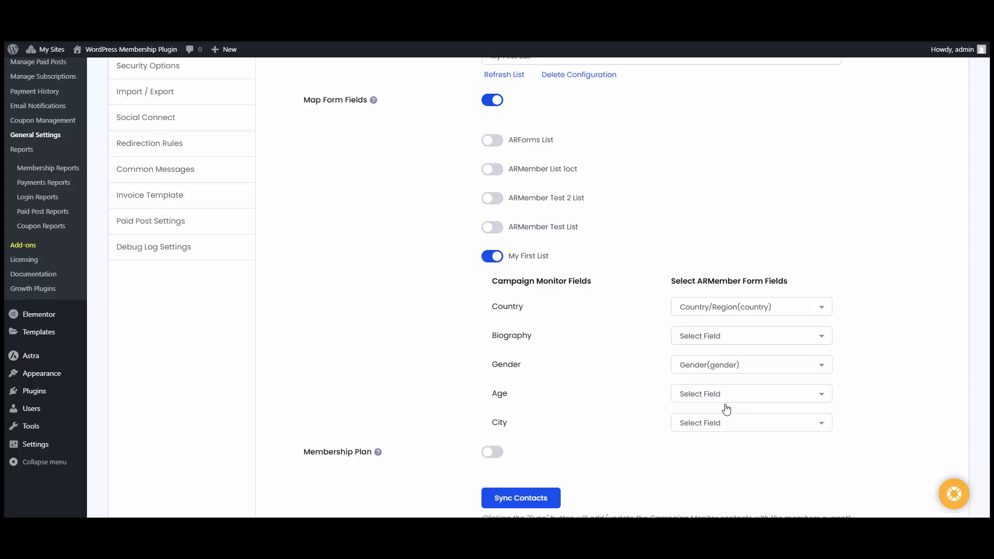
scroll(691, 412, down, 3)
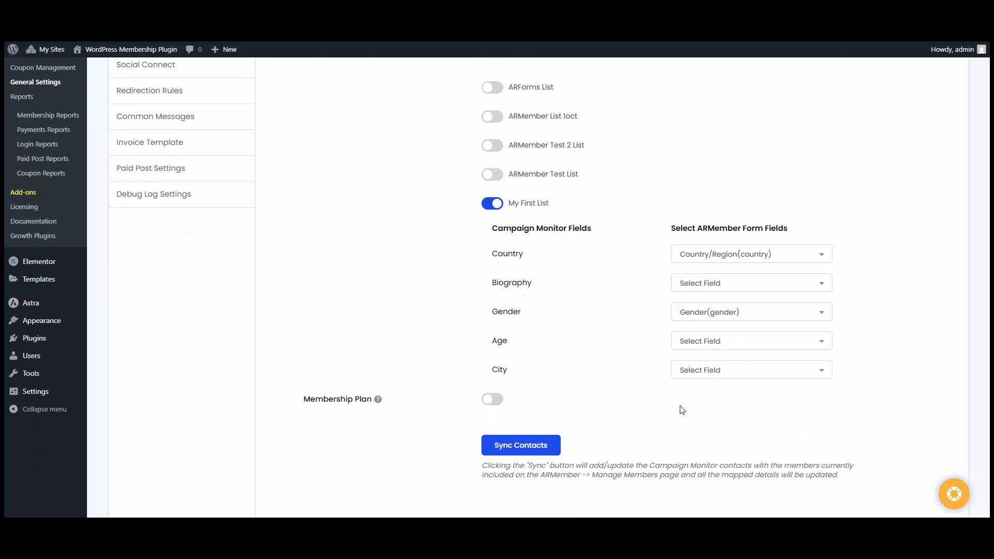
click(841, 438)
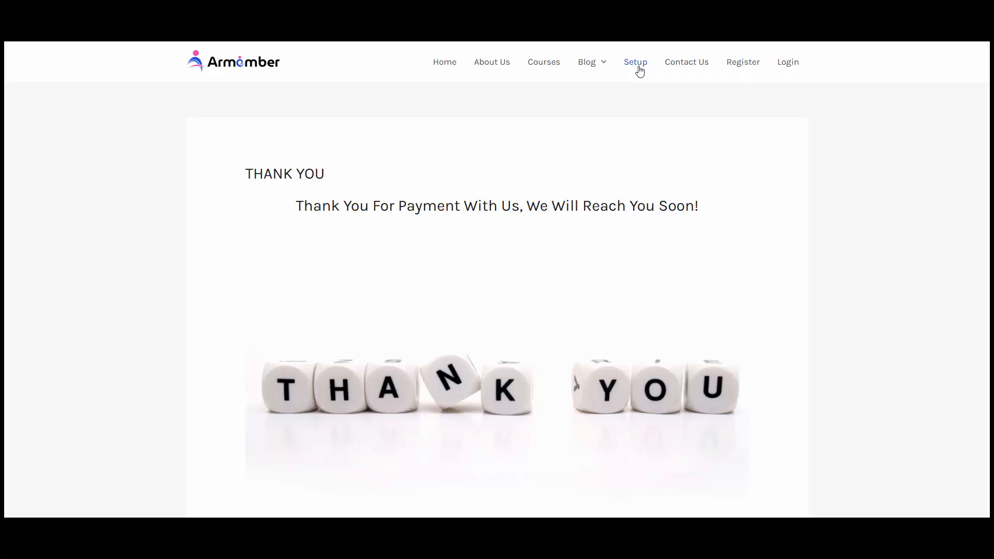
- On the Setup signup page, choose the Gold plan with the 499.00 Yearly cycle
click(639, 68)
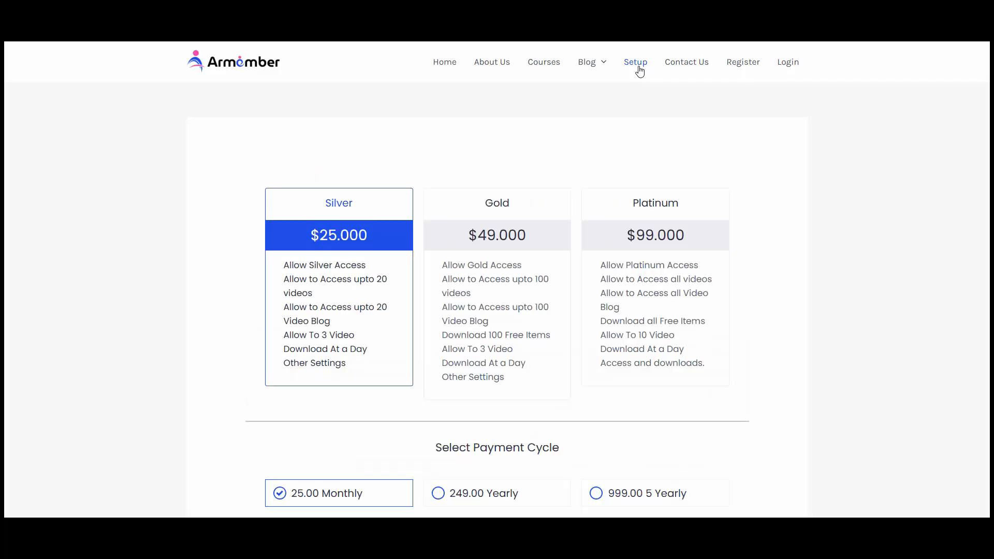
click(494, 218)
scroll(484, 289, down, 3)
click(506, 339)
scroll(466, 311, down, 3)
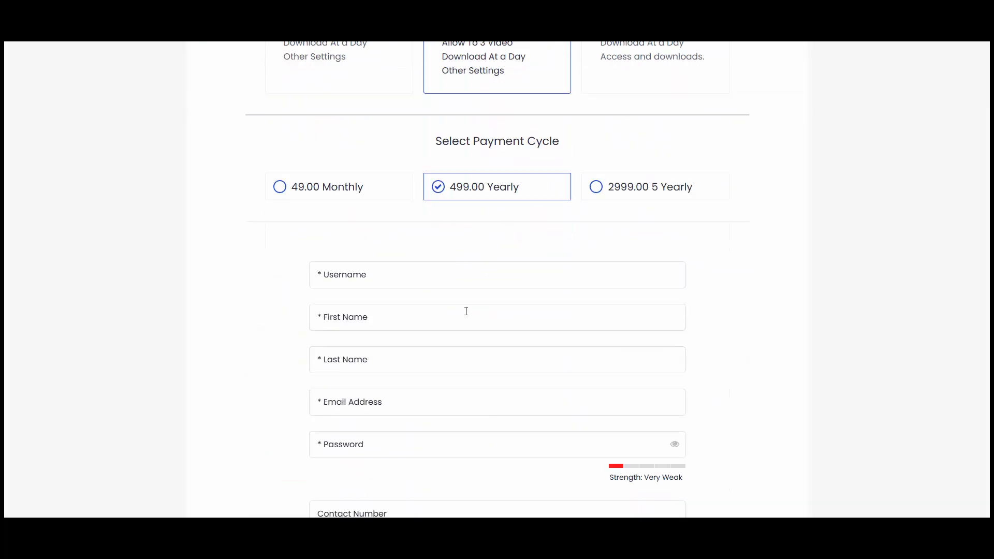
- Enter the new member's username, first name and last name
click(407, 278)
text(sam)
key(Tab)
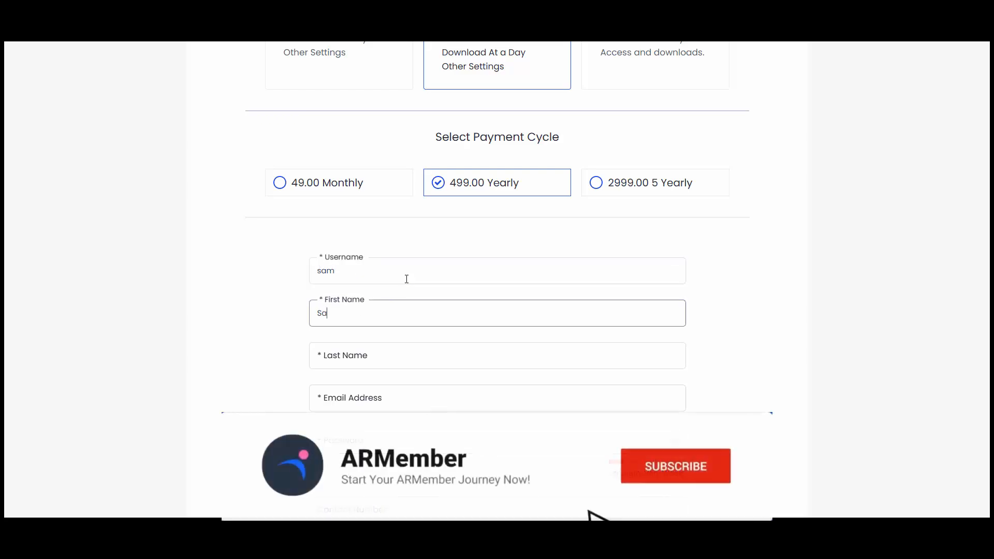
key(Tab)
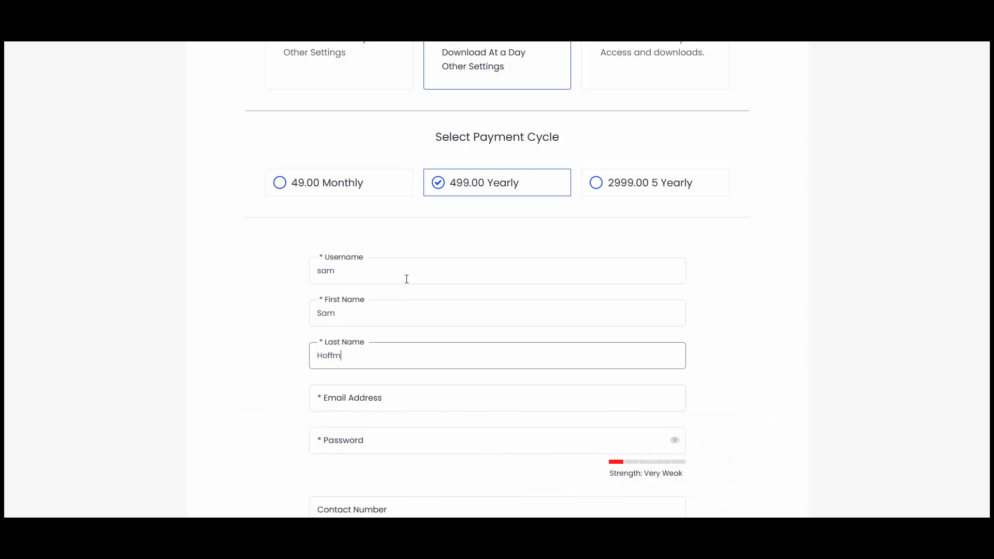
key(Tab)
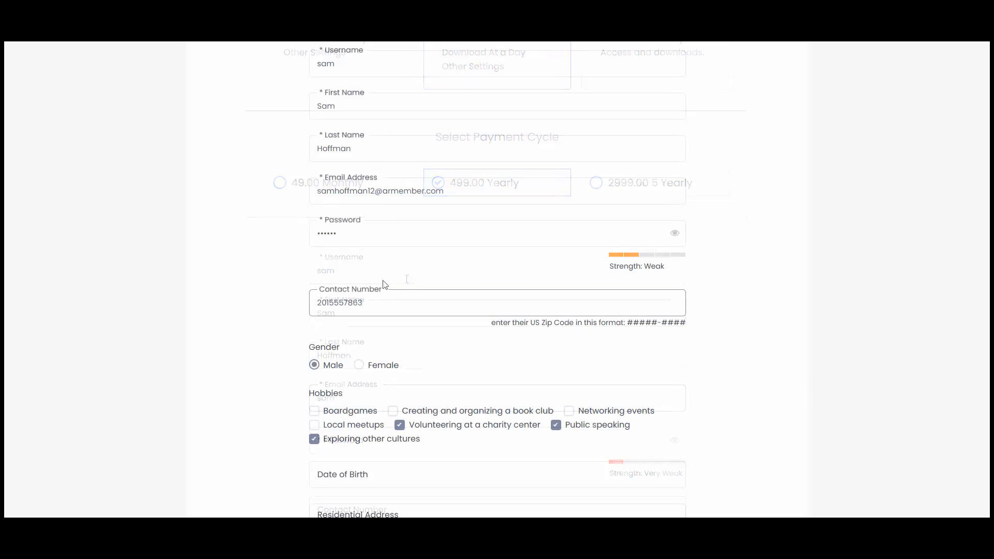
- Tick Boardgames as a hobby and set the date of birth to 01/01/1900
scroll(383, 285, down, 2)
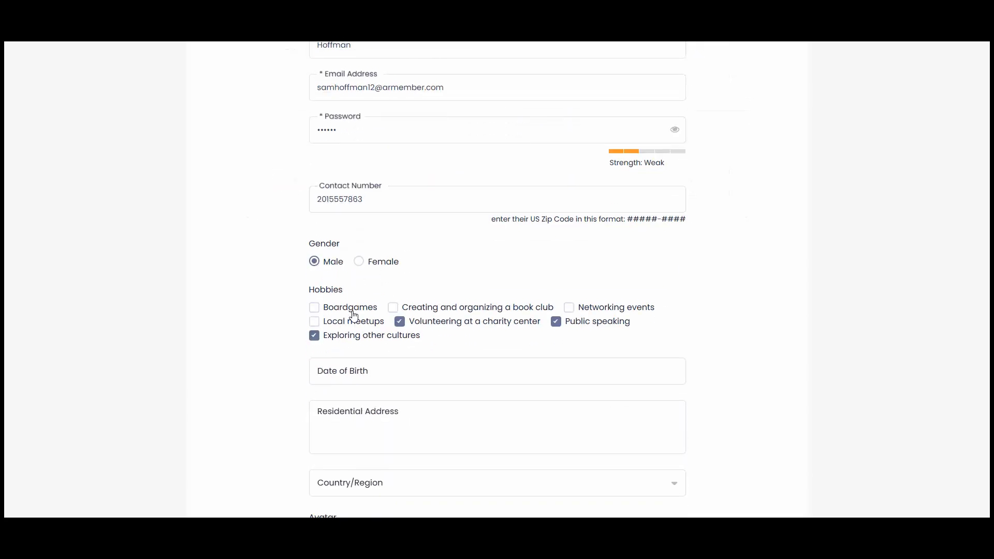
click(353, 308)
scroll(393, 321, down, 2)
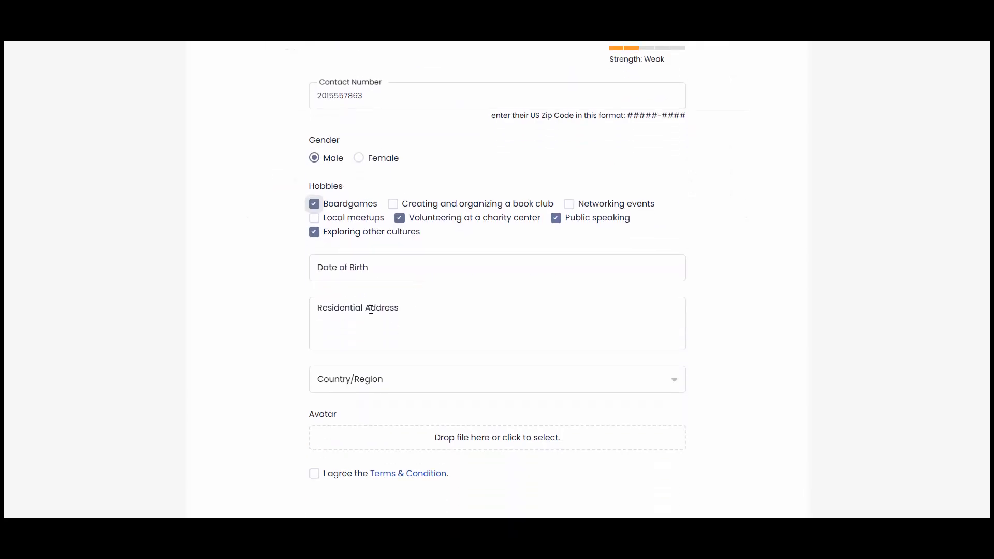
click(371, 268)
click(378, 291)
click(378, 291)
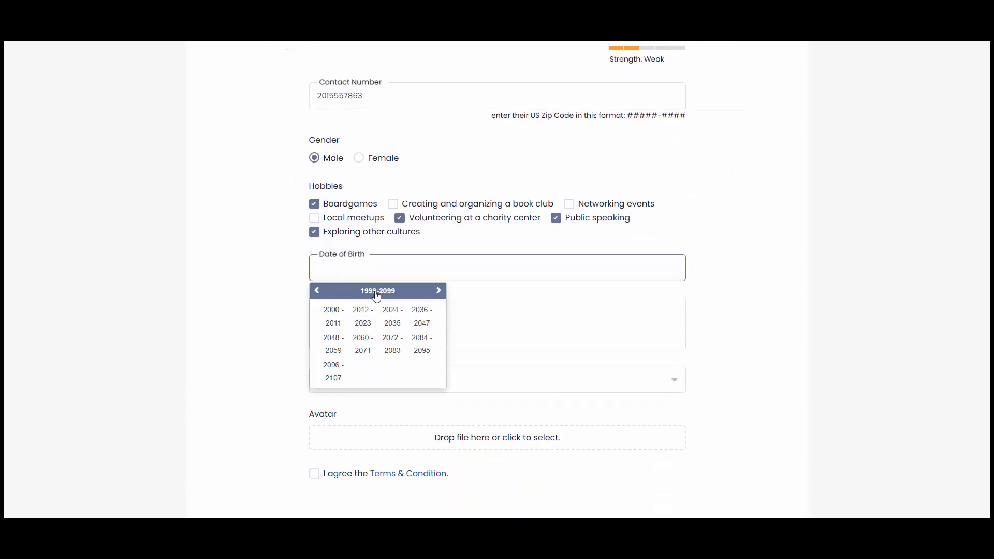
click(317, 290)
click(332, 313)
click(333, 315)
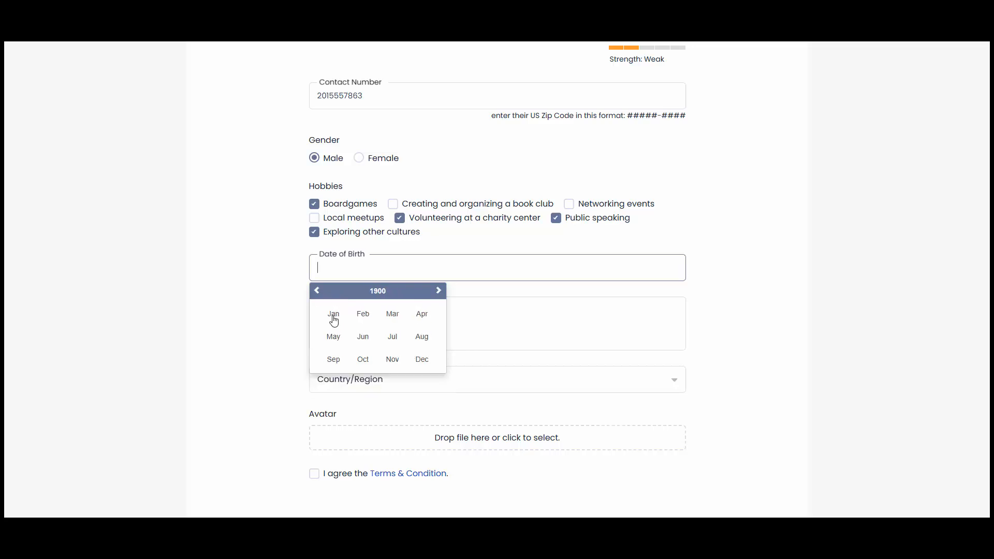
click(336, 320)
click(337, 329)
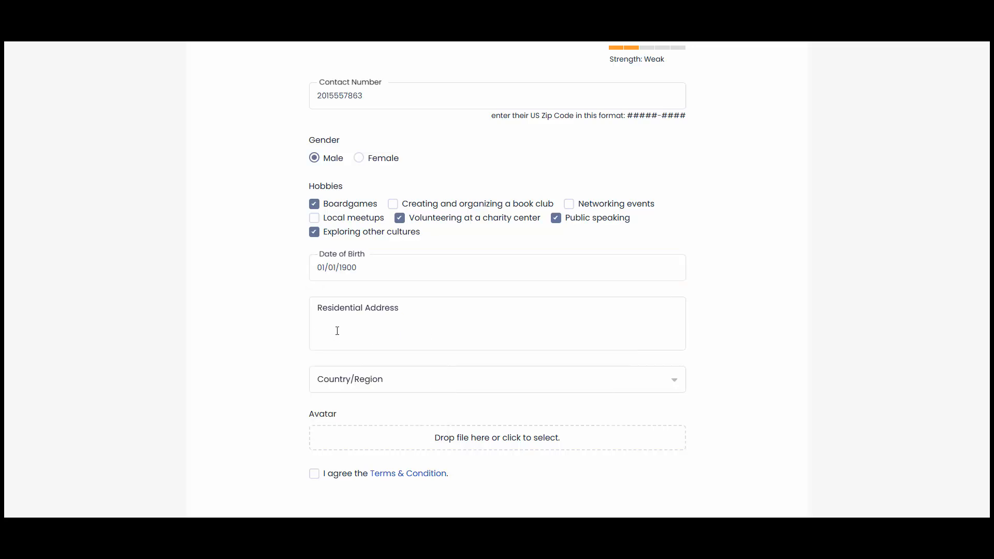
- Choose Brazil as country, accept the terms, select Stripe, and click Purchase Now
click(329, 396)
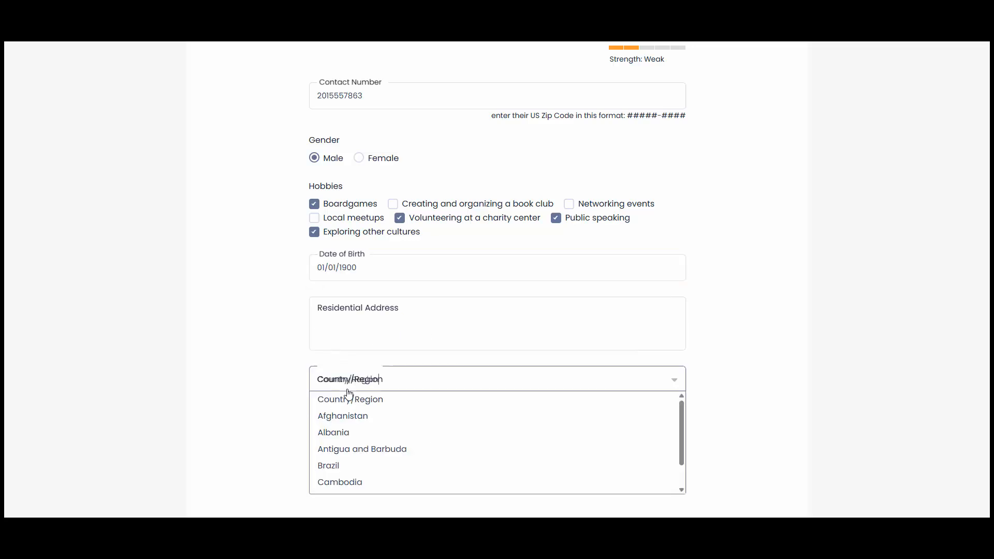
click(337, 465)
scroll(345, 409, down, 2)
click(332, 371)
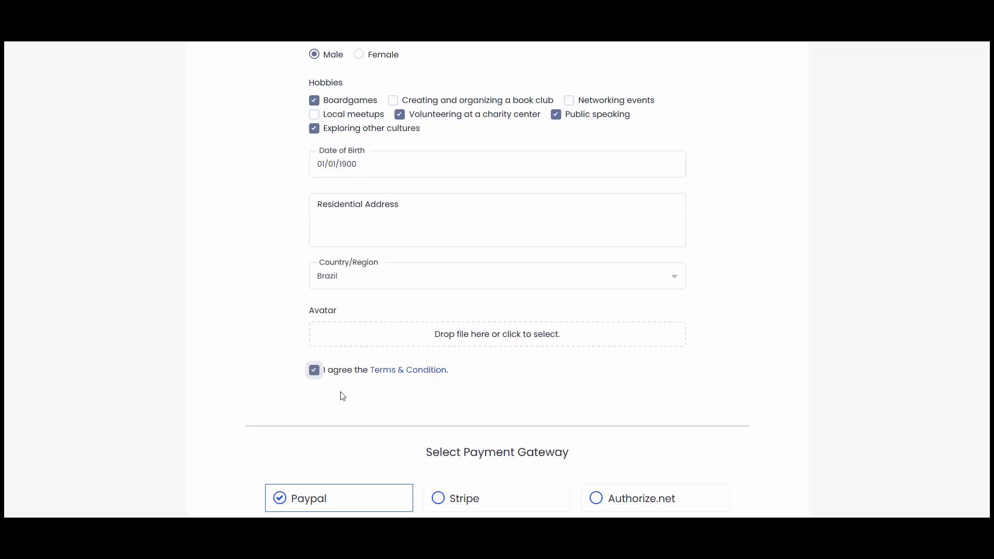
click(471, 489)
scroll(512, 397, down, 9)
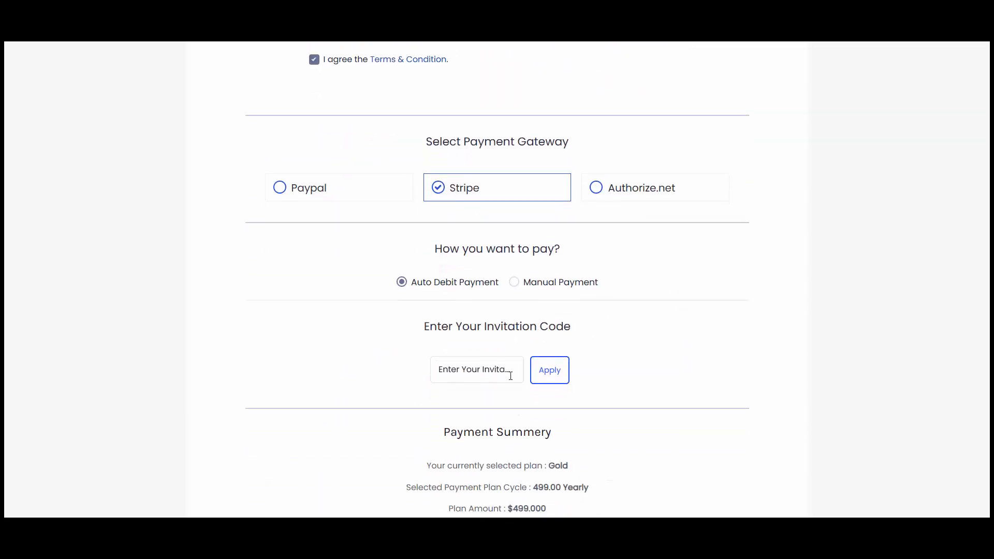
click(497, 501)
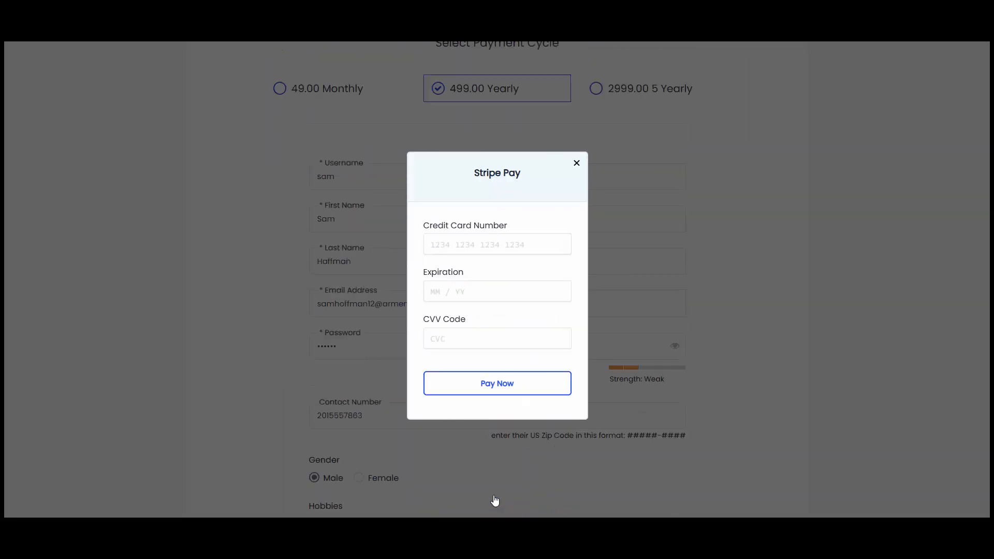
- Pay for the Gold plan with the Stripe test card number, expiry and CVV
click(495, 244)
text(41)
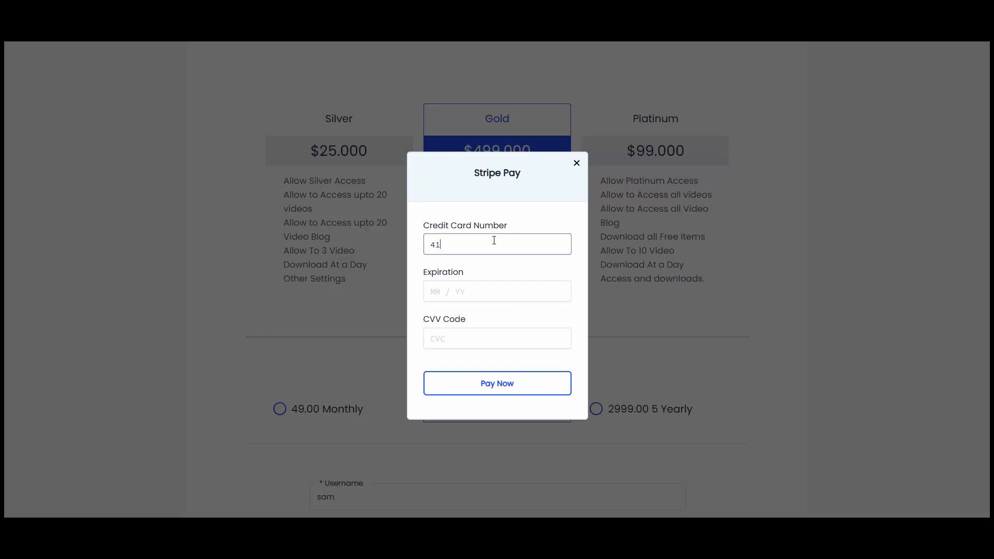
text(11 1111 1111 11111128)
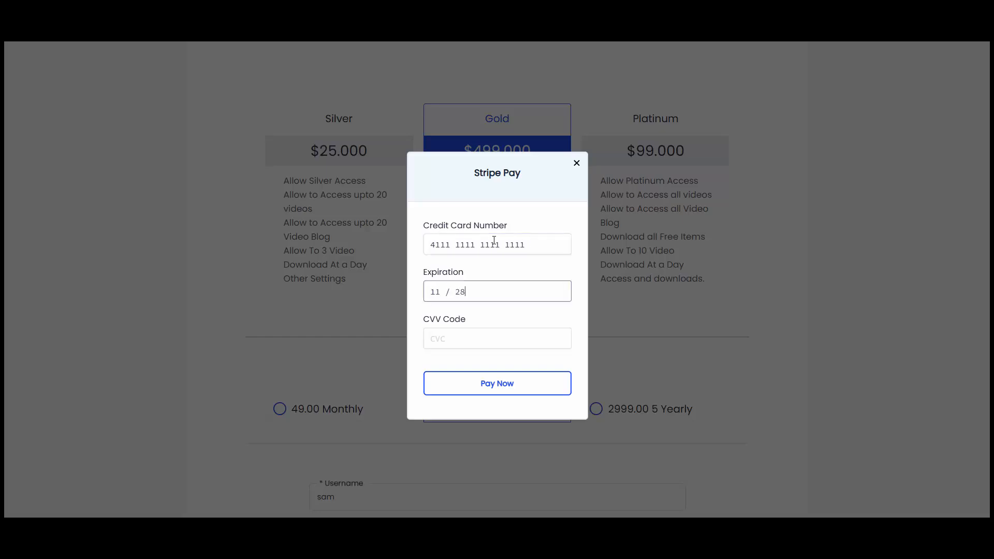
text(123)
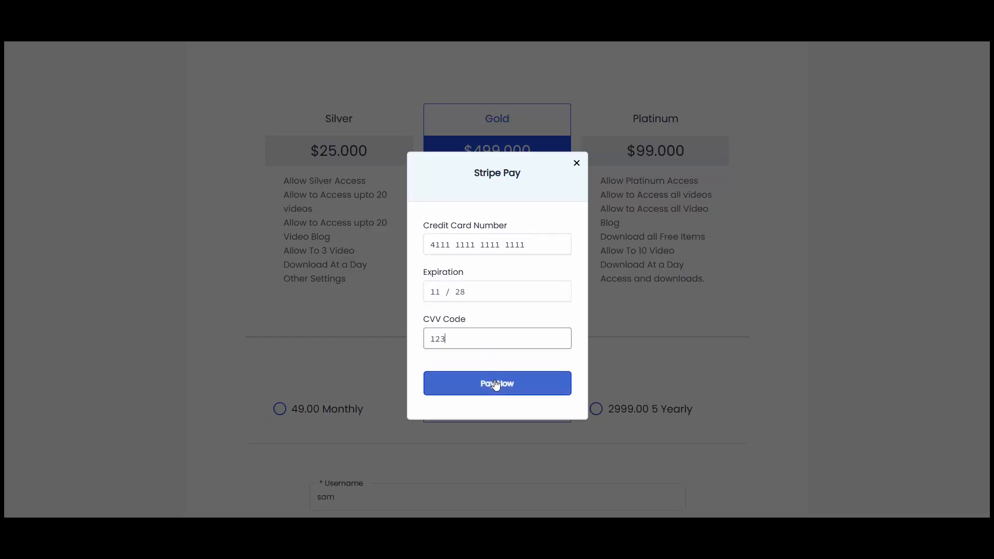
click(496, 383)
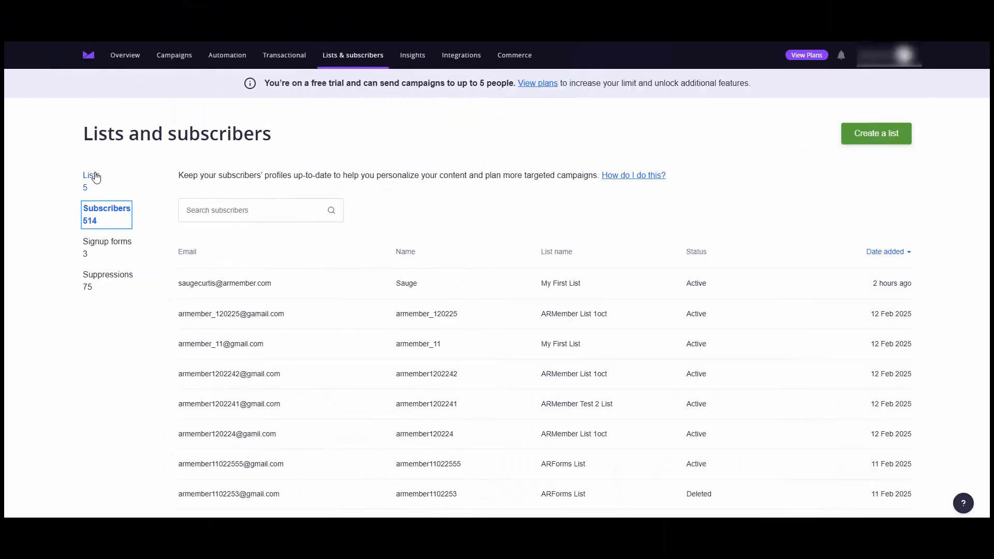
- Open My First List and view the newest subscriber, showing Country Brazil and Gender Male
click(96, 178)
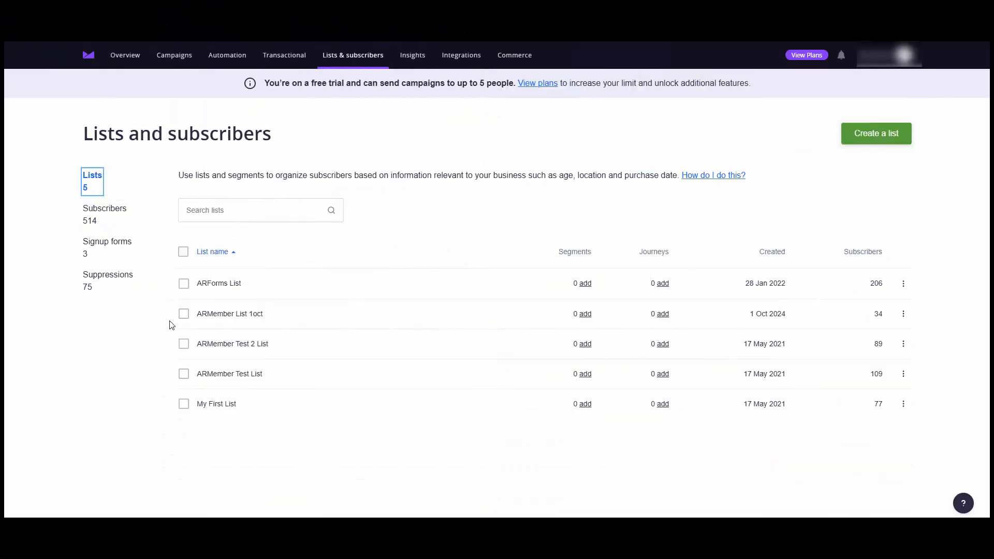
click(209, 408)
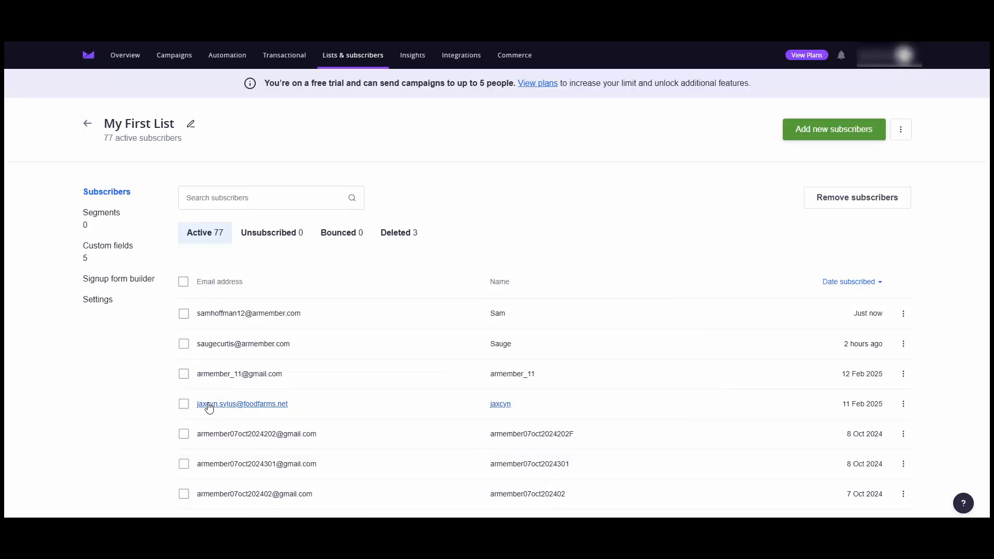
click(261, 314)
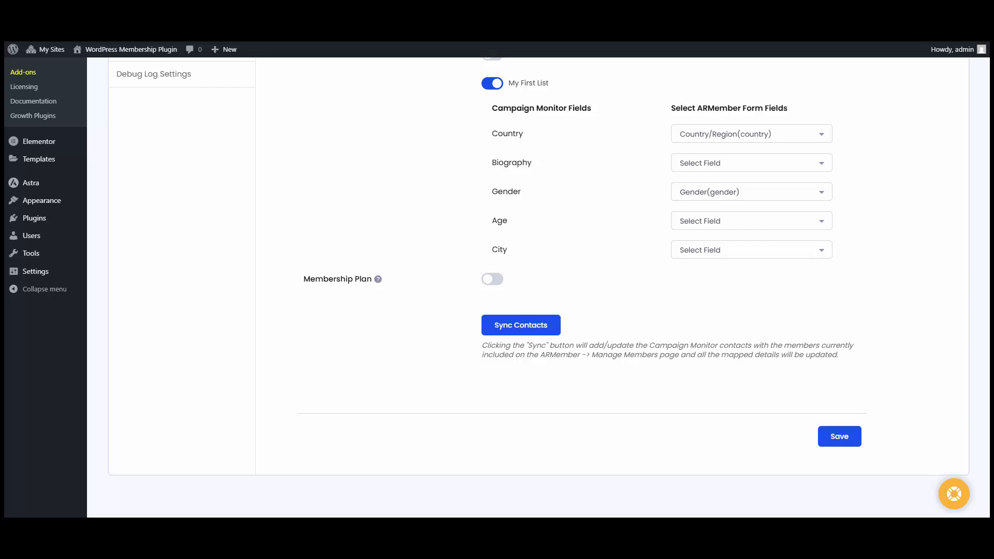
- Map Premium Posts Bundle to ARForms List, Platinum to ARMember List 1oct, Silver to My First List, and save
click(494, 279)
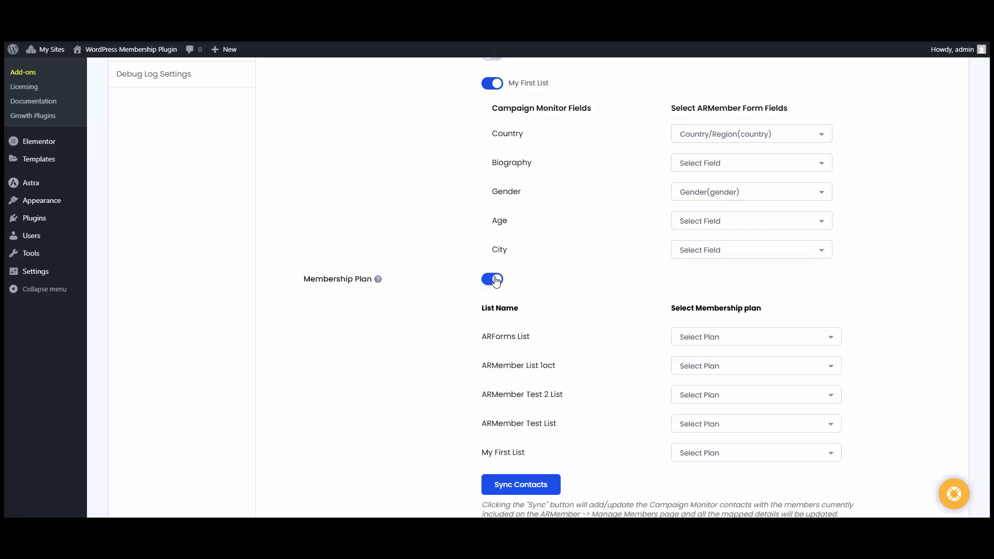
scroll(537, 255, down, 2)
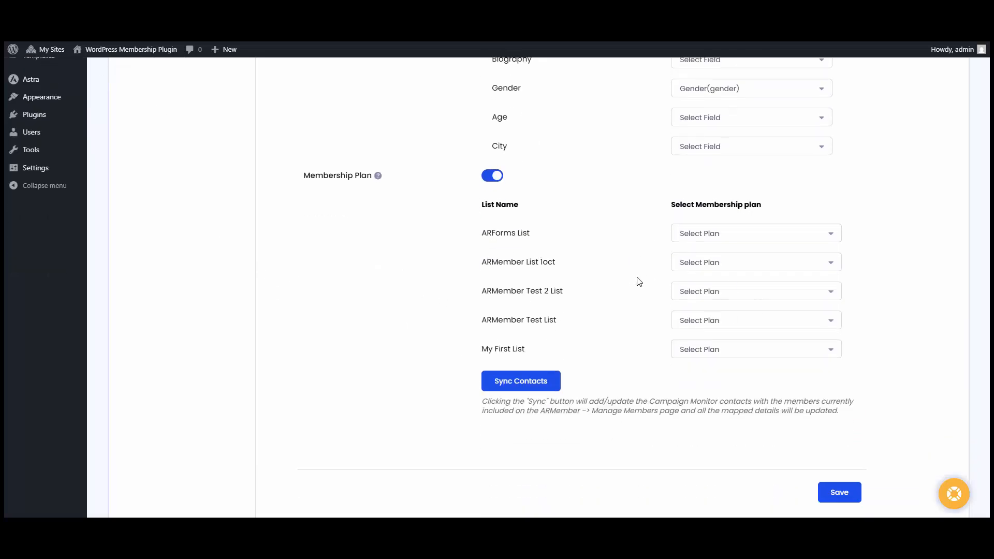
click(751, 238)
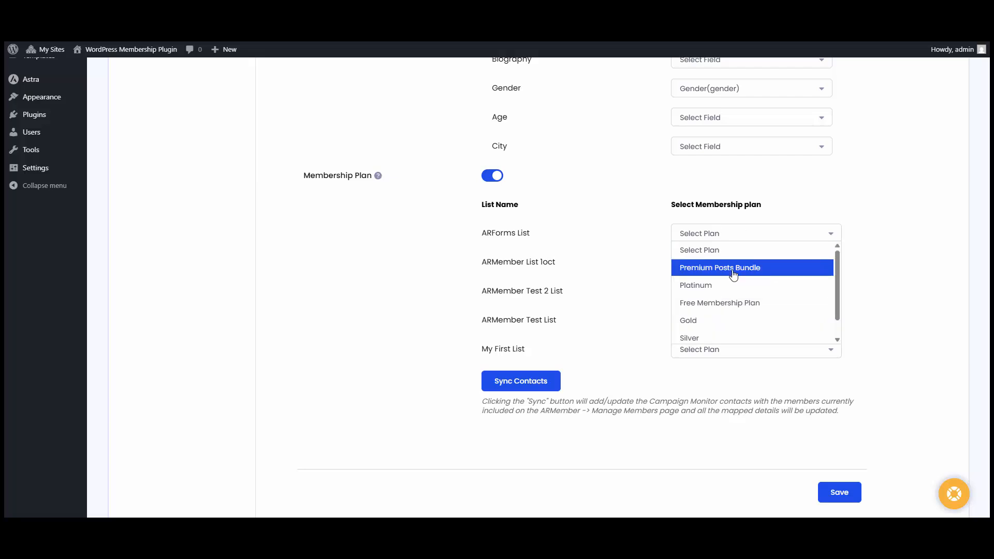
click(734, 275)
click(707, 265)
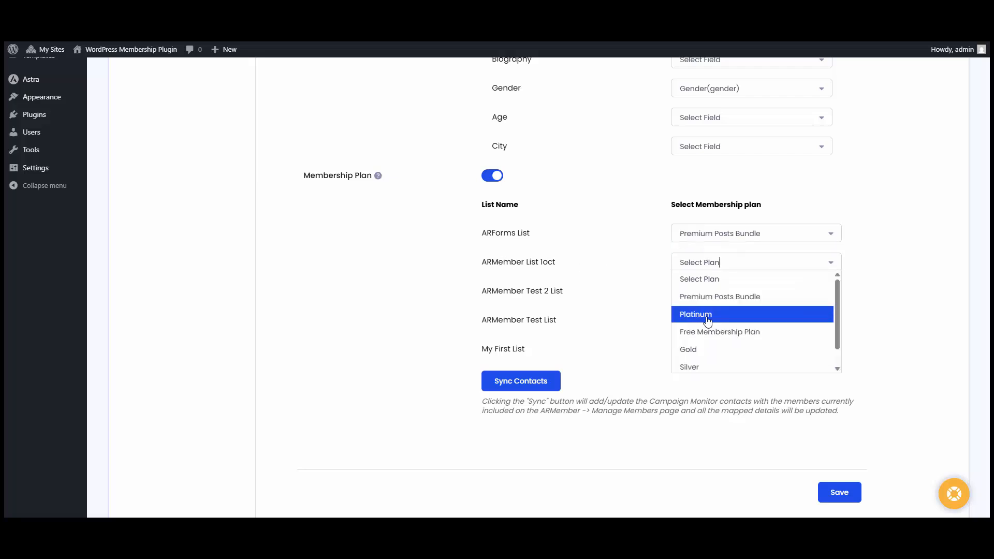
click(710, 323)
click(743, 351)
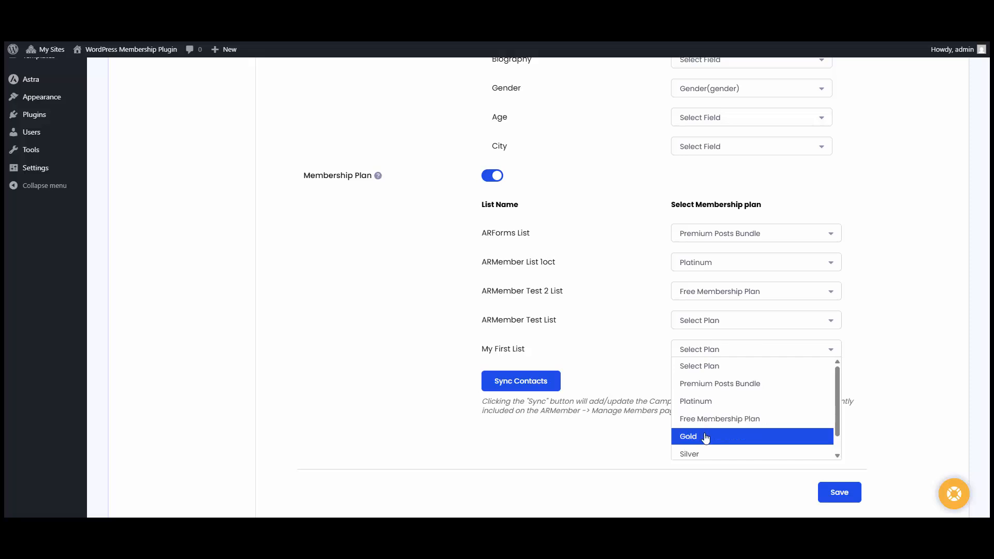
click(705, 454)
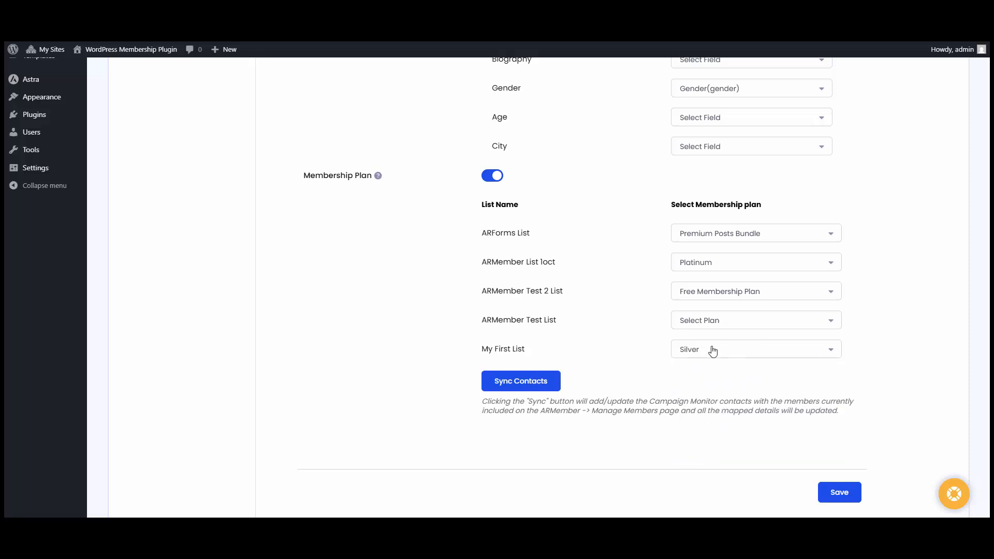
click(835, 498)
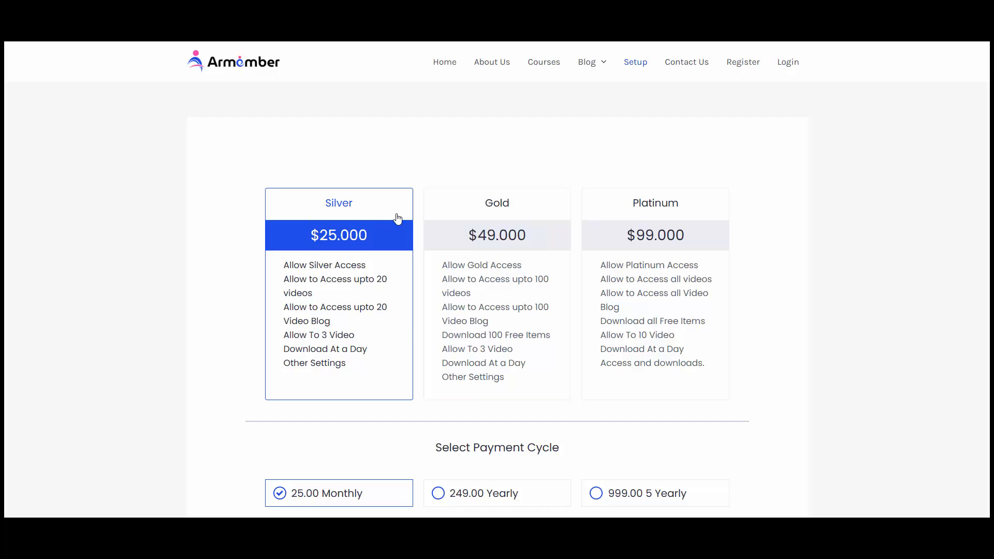
- Choose the Silver 249.00 Yearly cycle and enter the new member's username, first and last name
scroll(395, 217, down, 2)
click(525, 386)
scroll(525, 386, down, 4)
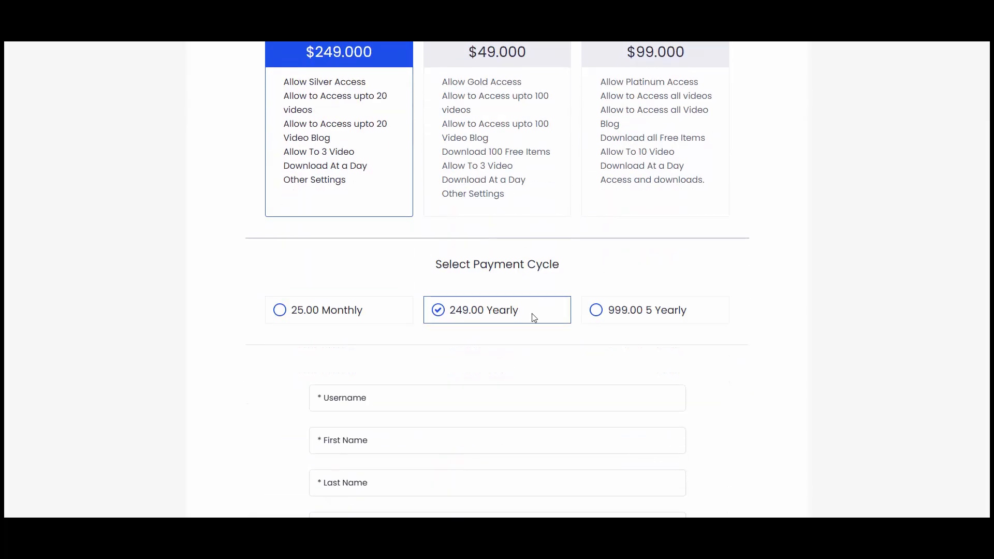
click(392, 263)
text(ray)
key(Tab)
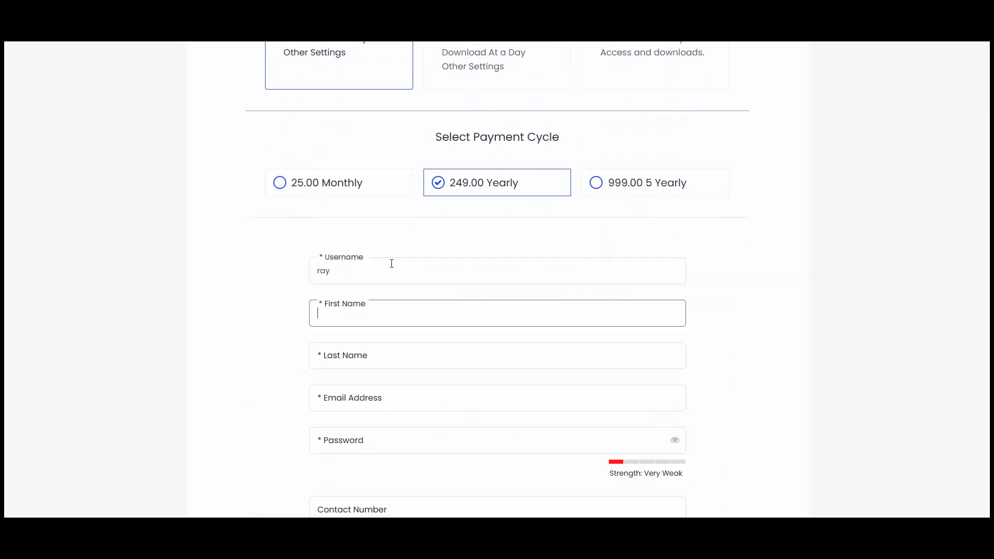
key(Tab)
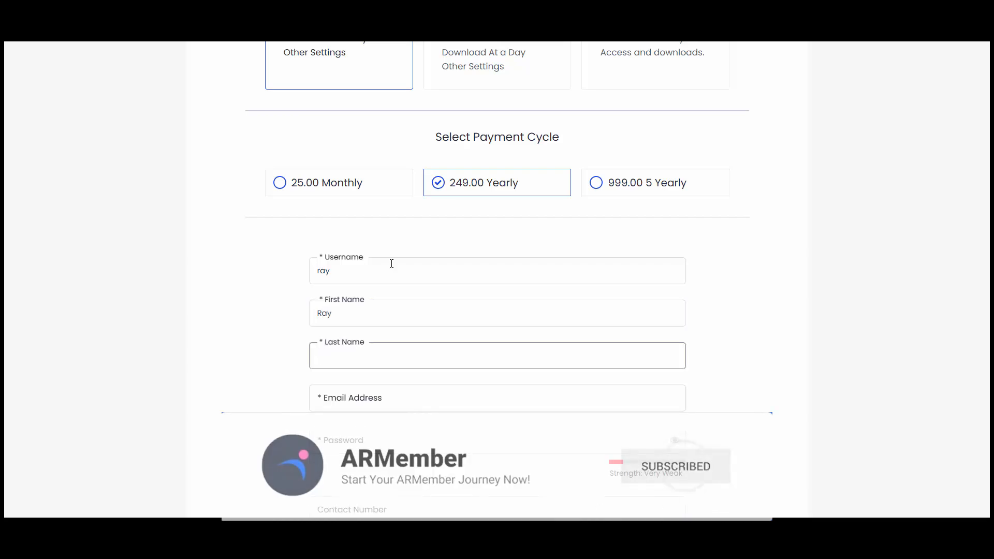
key(Tab)
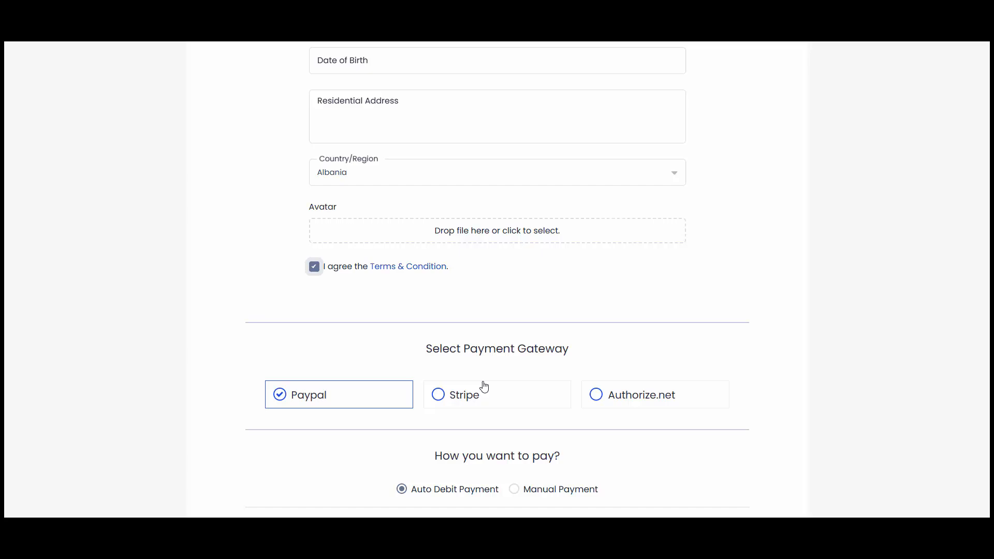
- Pay through Stripe with the test card number, expiry and CVV
click(484, 394)
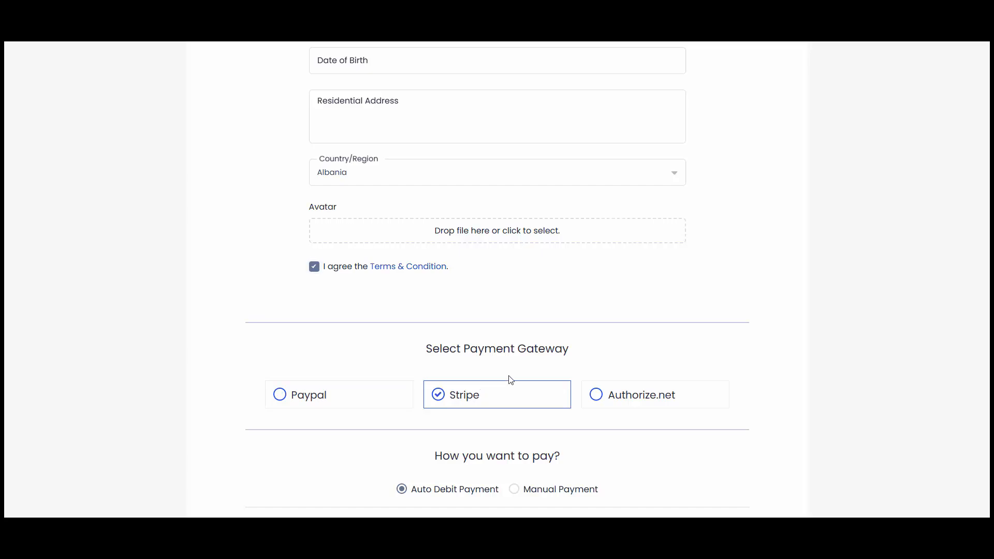
scroll(497, 383, down, 7)
scroll(496, 391, down, 2)
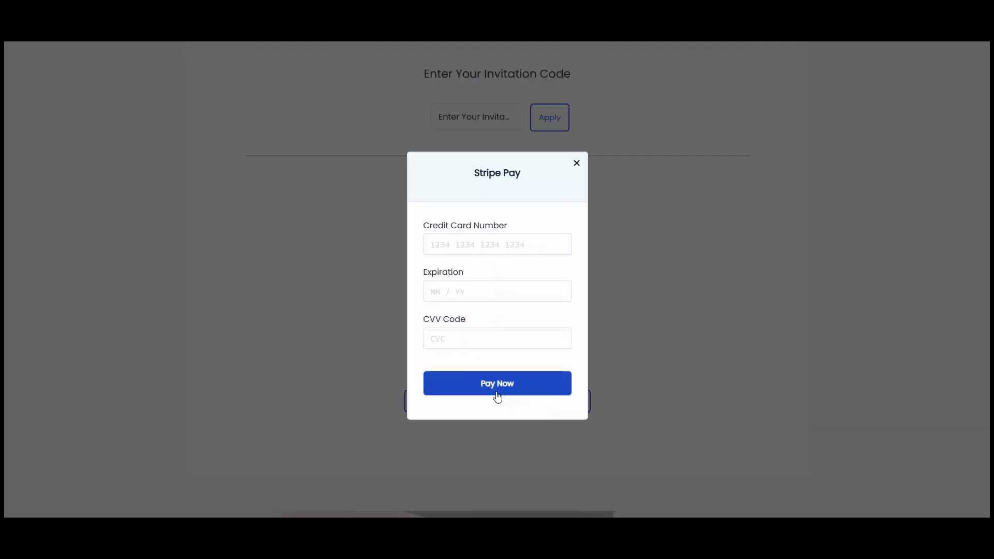
click(483, 246)
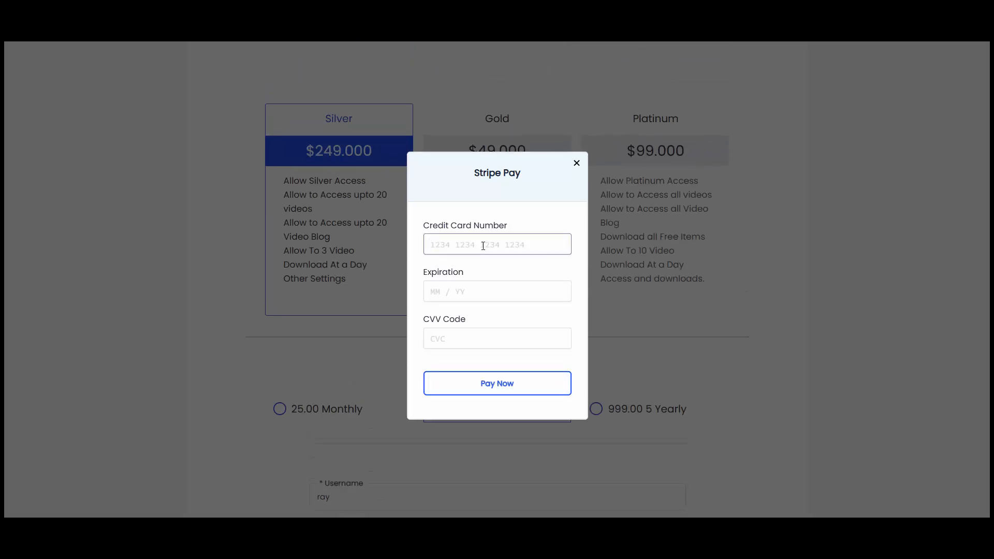
text(41111111111111 11112)
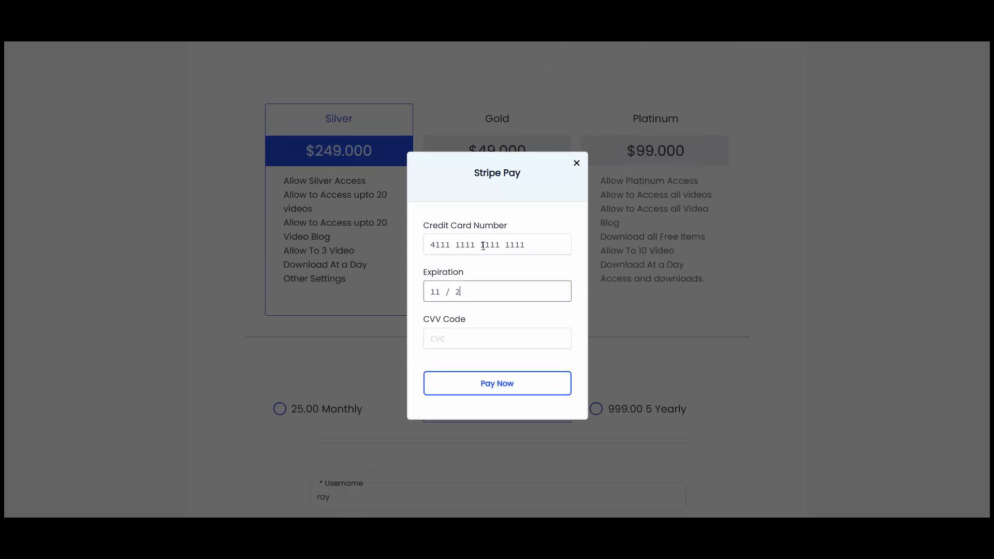
text(123)
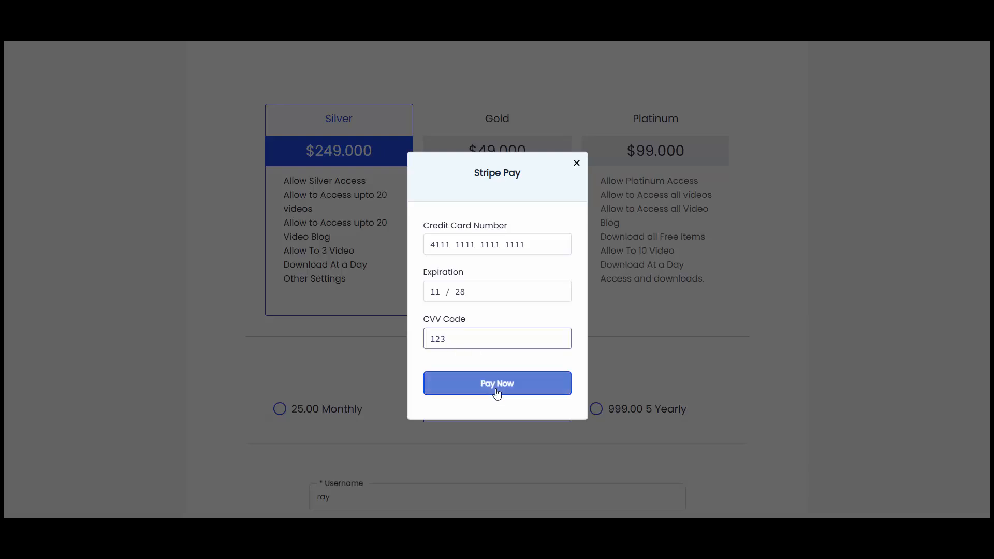
click(497, 393)
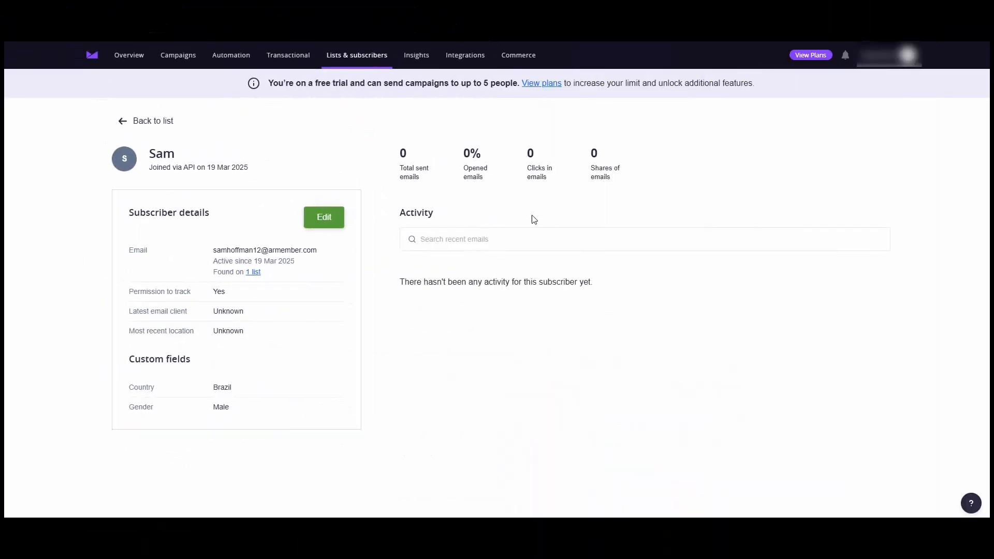
- Open the newest My First List subscriber, showing Country Albania and Gender Female, then return to the list
click(124, 123)
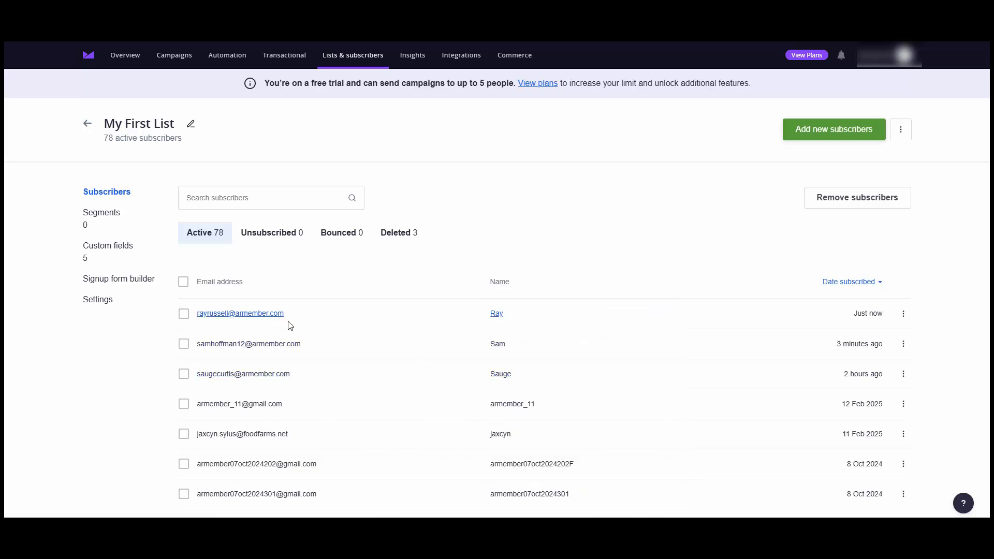
click(266, 316)
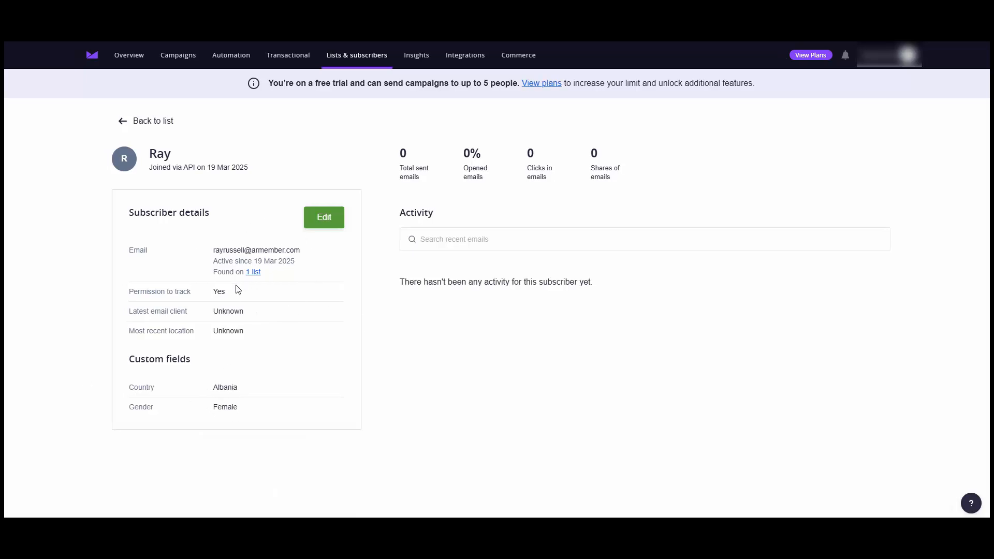
click(125, 122)
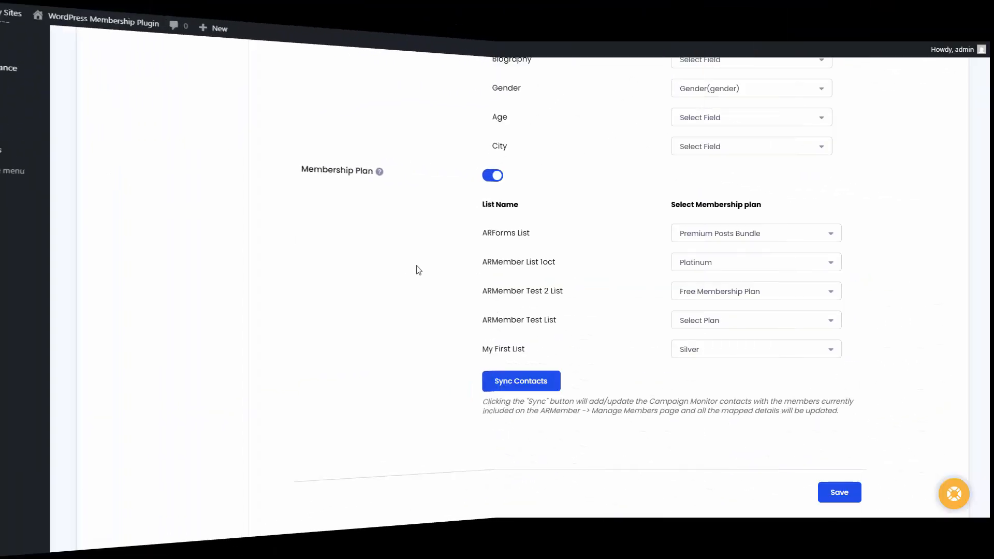
- Run Sync Contacts and confirm the sync of all members to Campaign Monitor
click(533, 388)
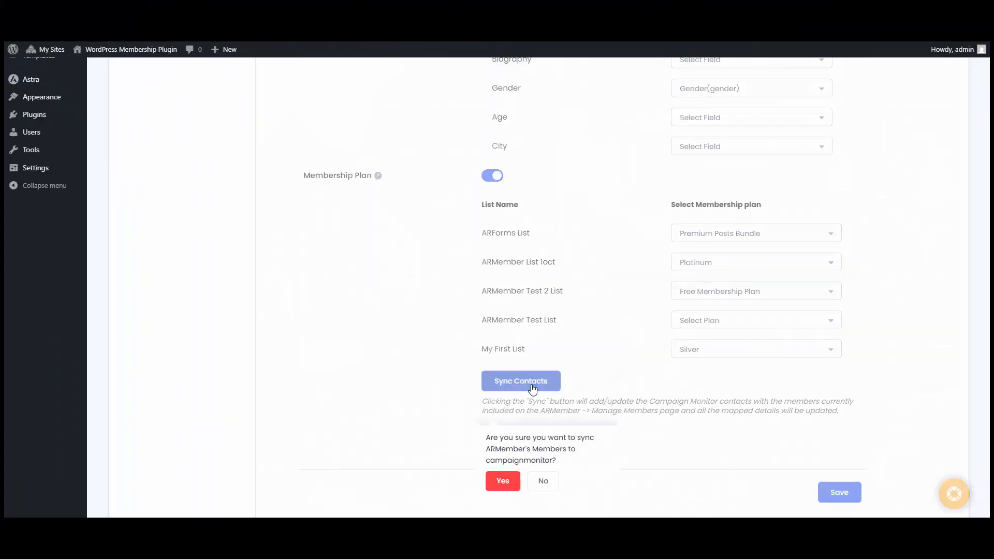
click(509, 485)
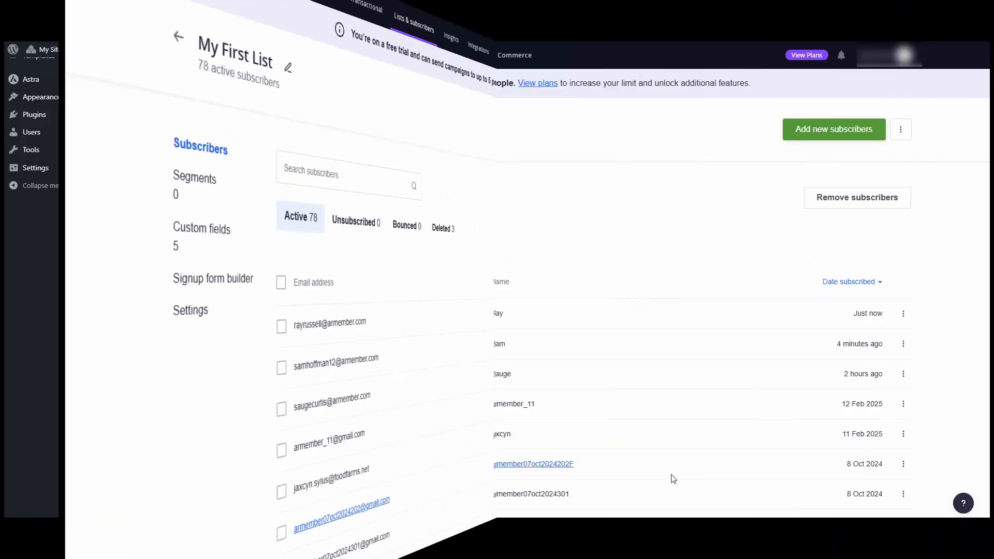
- Reload My First List's active subscribers to confirm 254 synced members
click(204, 238)
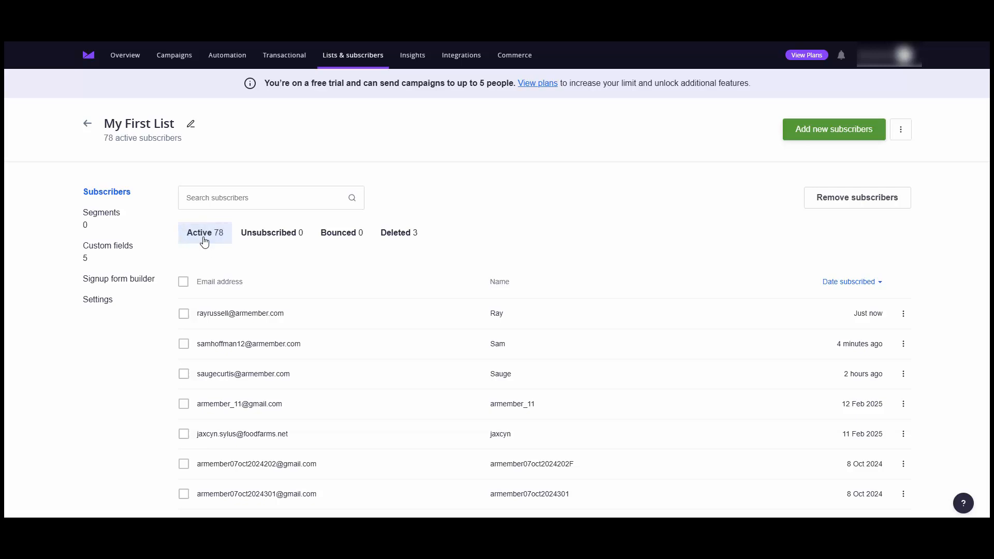
click(92, 195)
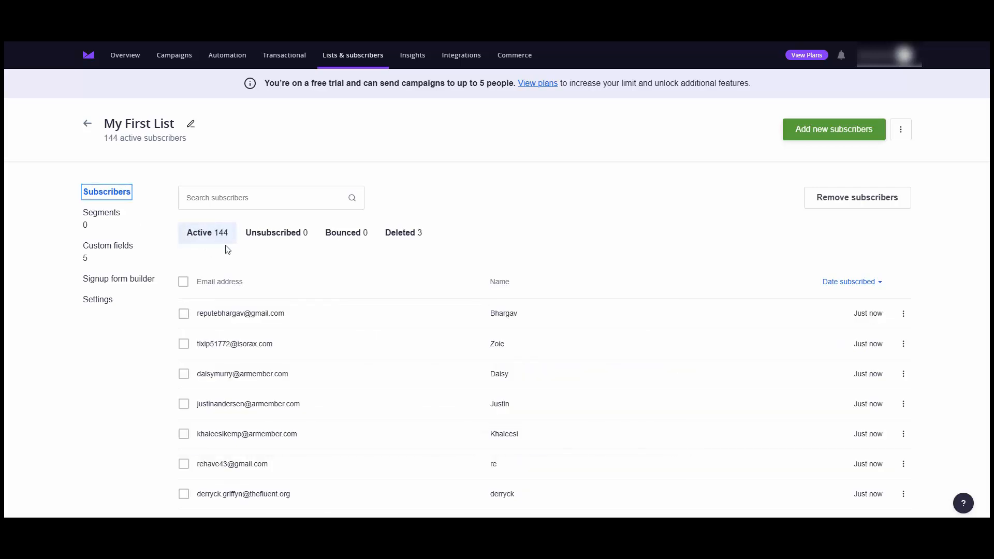
scroll(449, 337, down, 6)
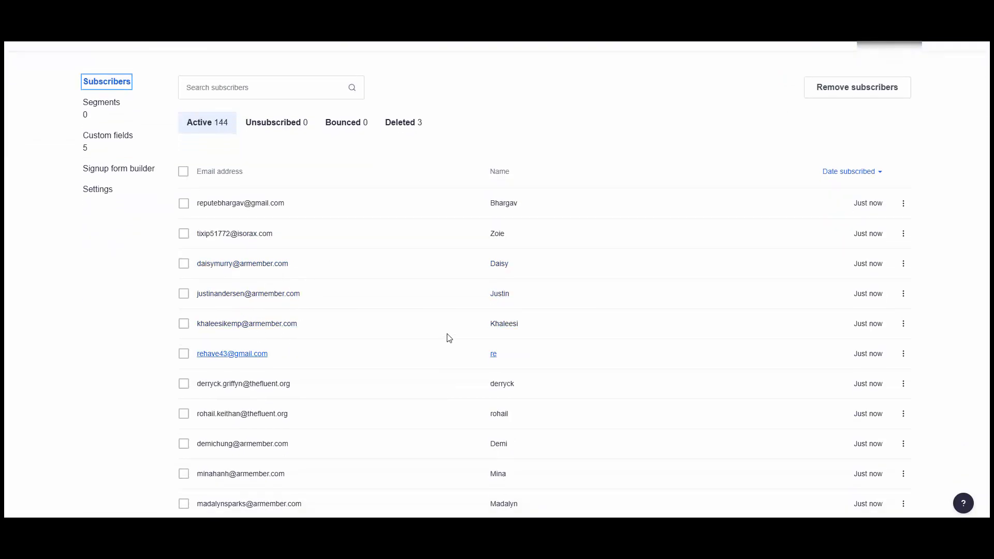
scroll(406, 368, up, 6)
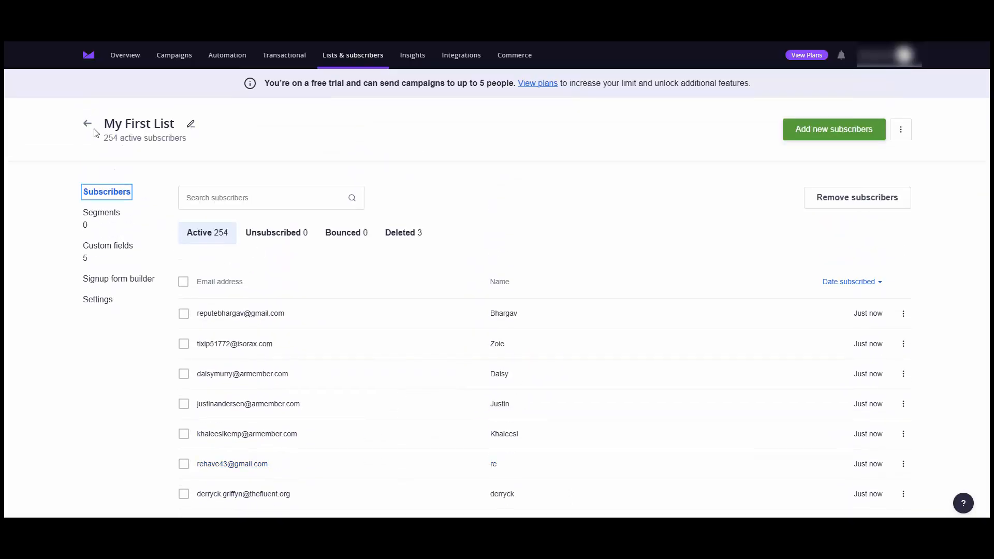
- Go back to all lists and open the ARMember List 1oct subscribers
click(88, 124)
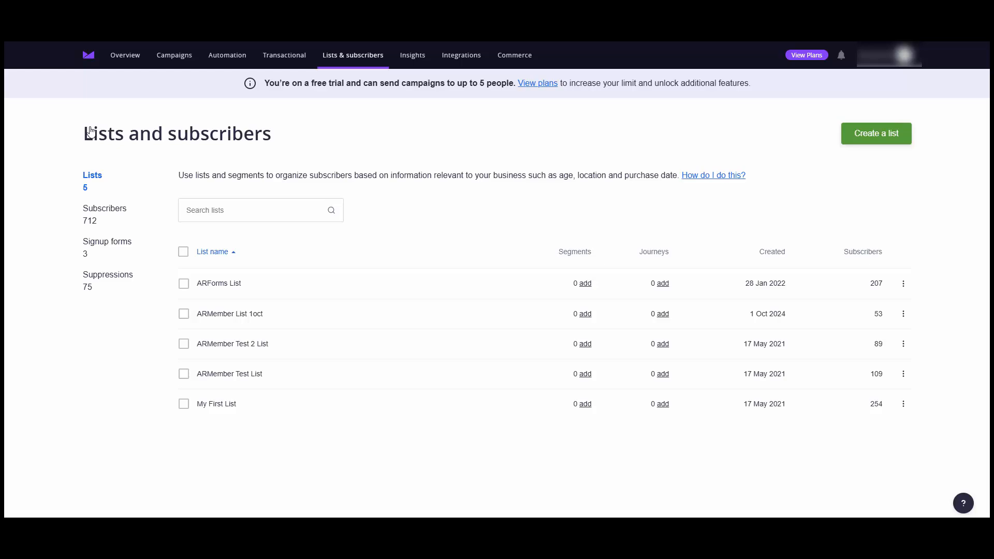
click(217, 317)
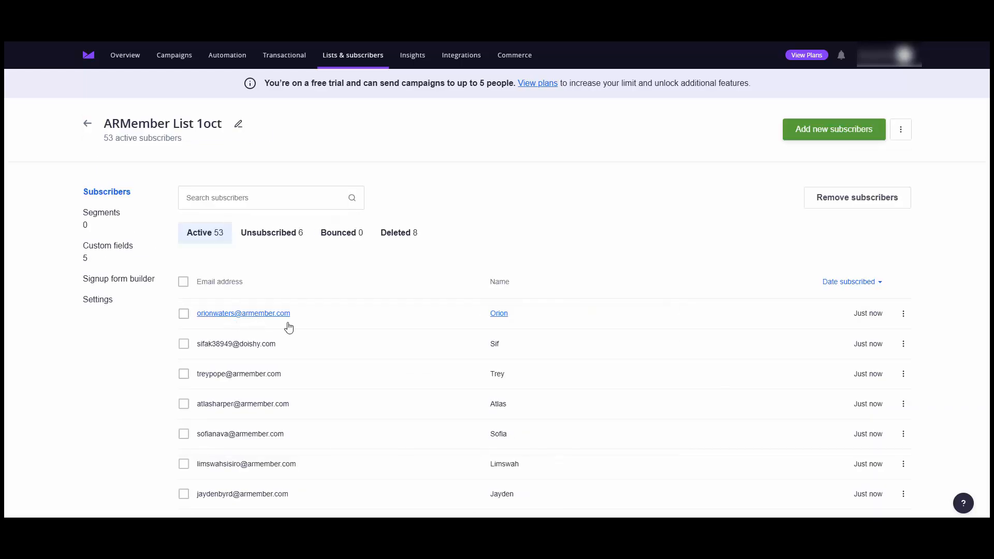
scroll(380, 395, down, 6)
scroll(534, 359, up, 6)
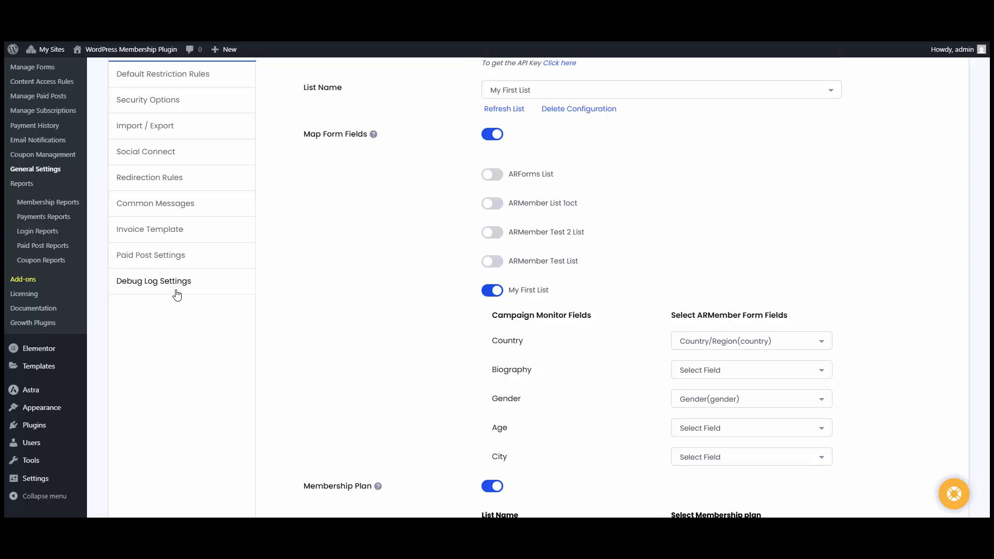
- Open Debug Log Settings and review the Opt-ins log of Campaign Monitor calls
click(177, 295)
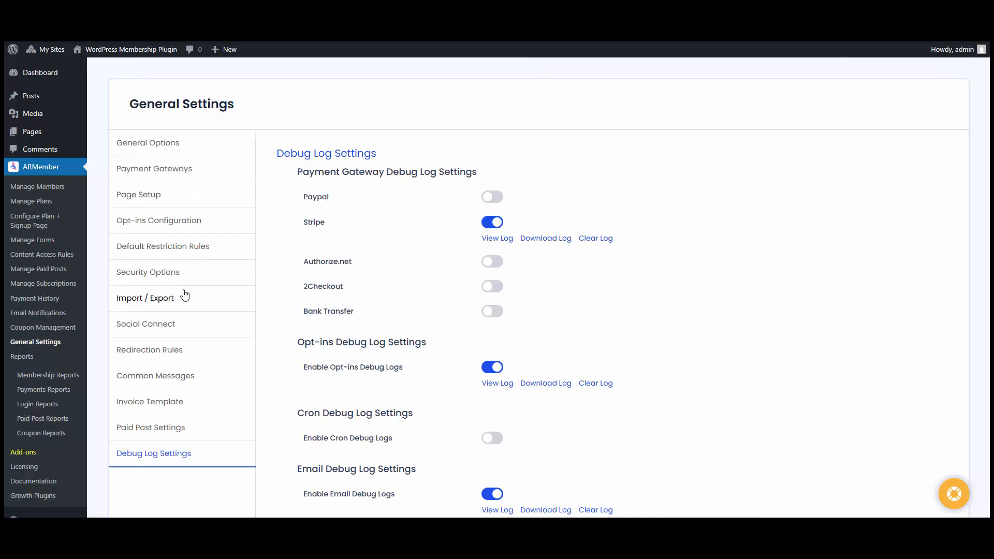
click(504, 386)
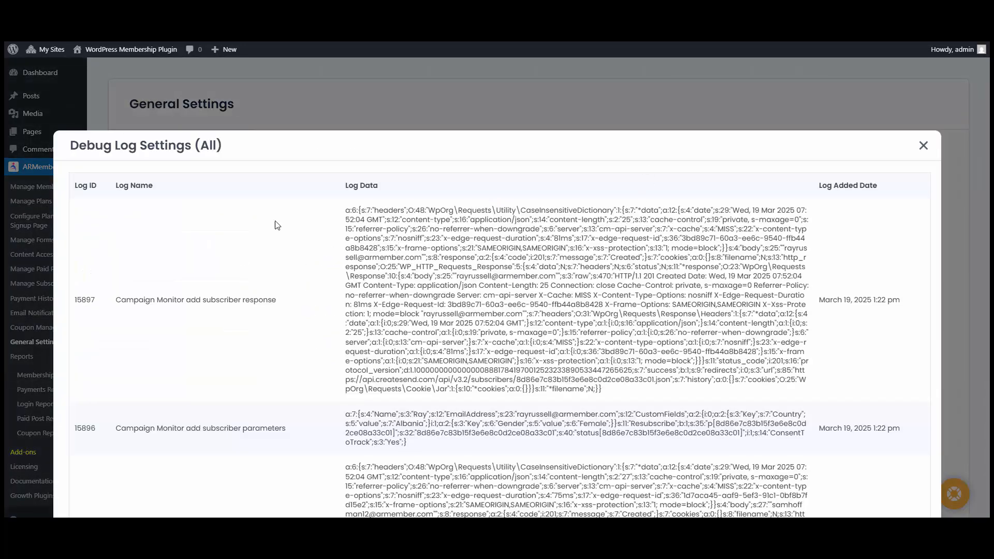
scroll(598, 356, down, 4)
scroll(792, 330, up, 4)
click(925, 147)
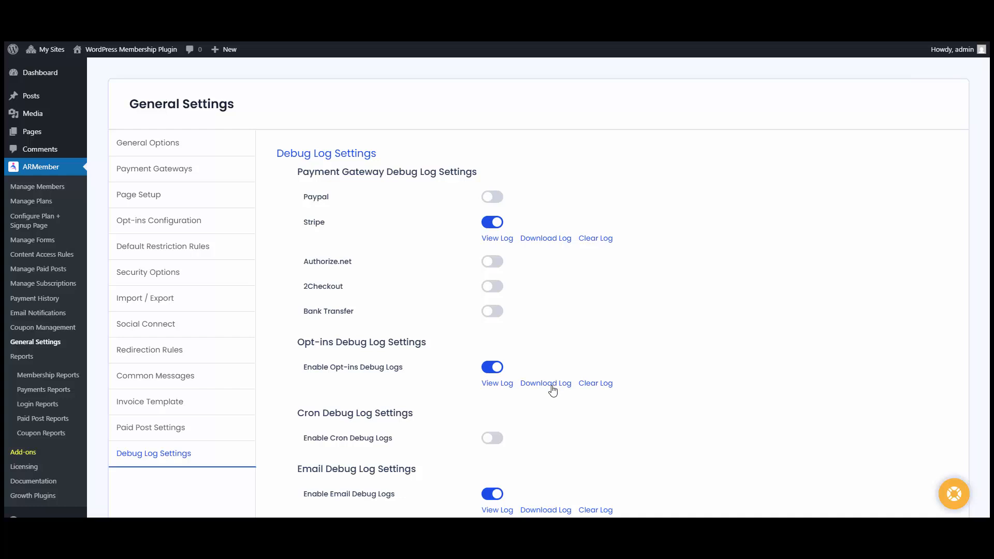
- Check the Opt-ins log download duration options, then start Clear Log and cancel it
click(553, 386)
click(644, 417)
scroll(629, 499, down, 3)
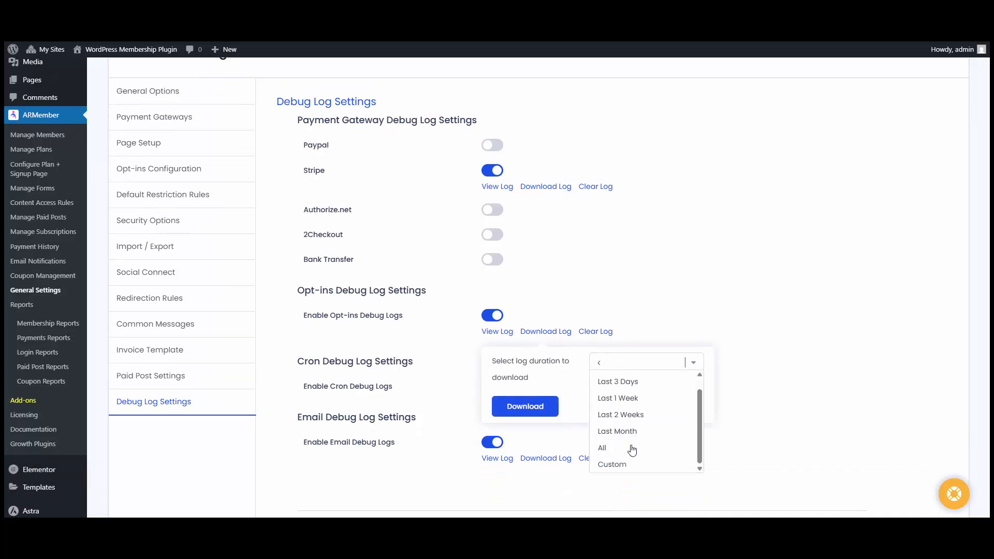
click(595, 331)
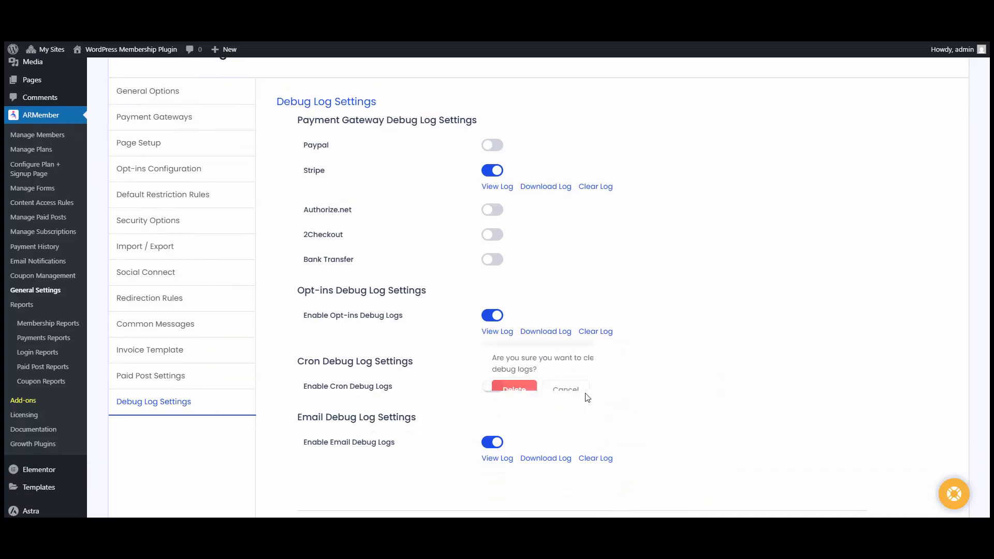
click(575, 315)
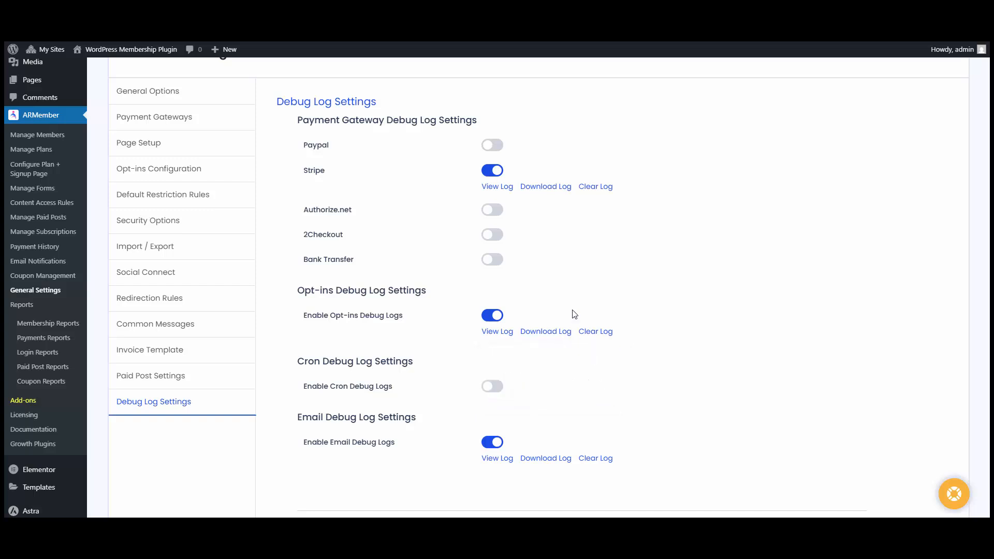